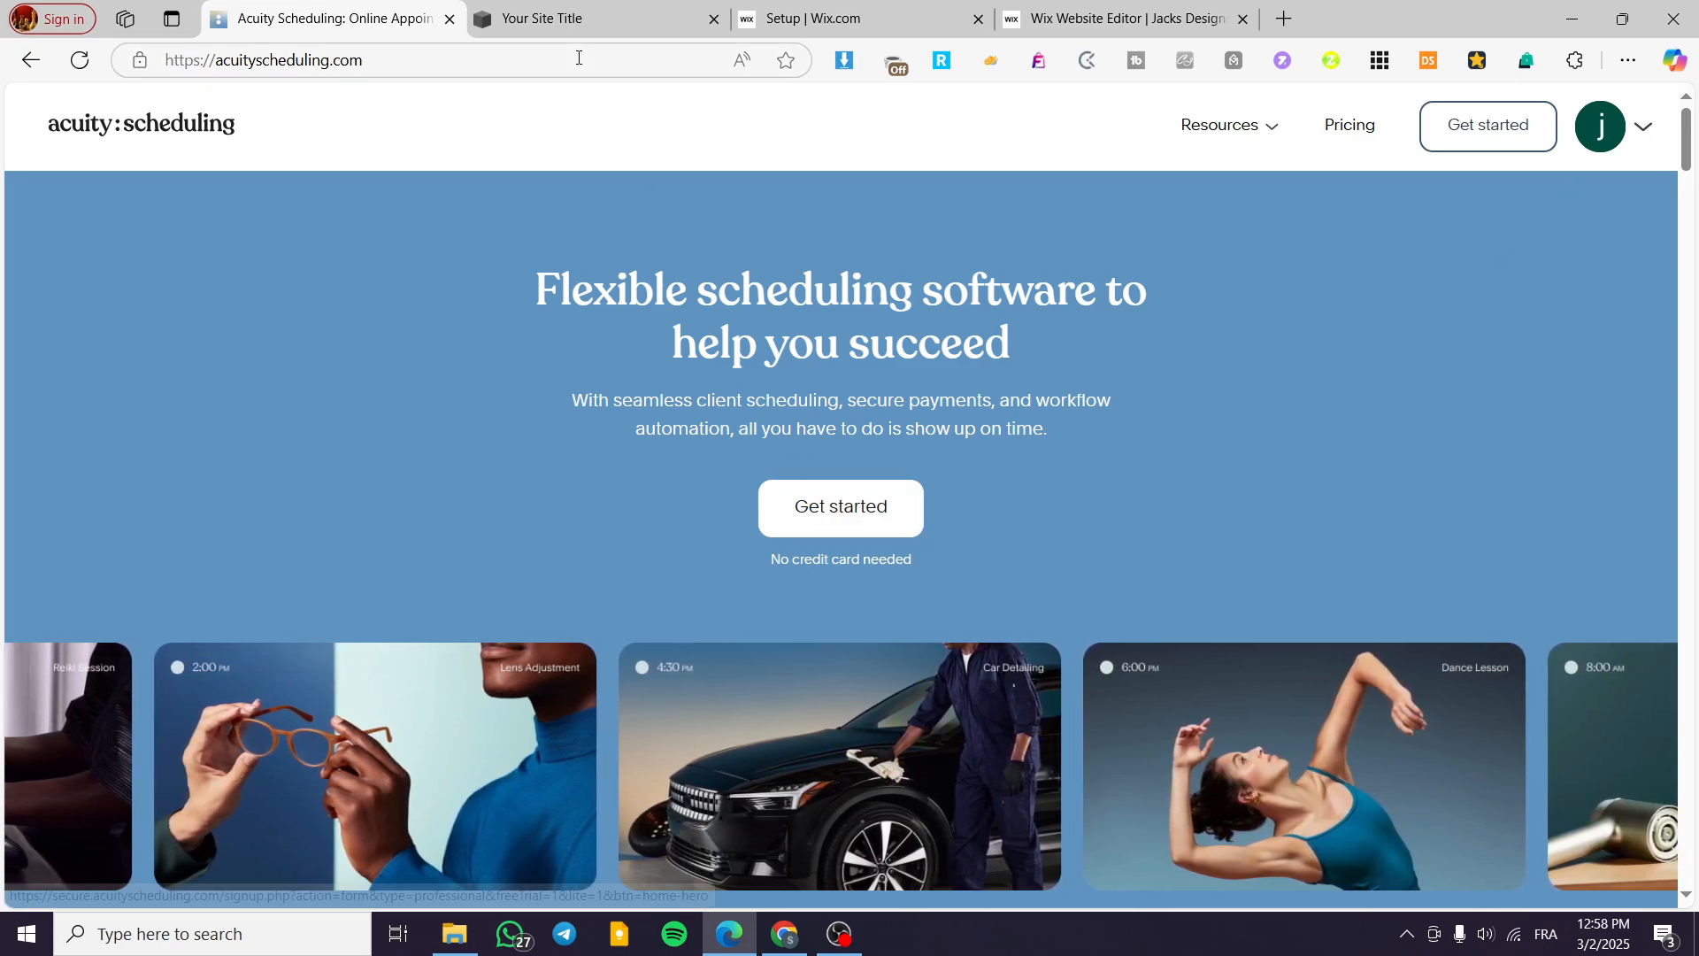
Switch to the Acuity Scheduling admin page and start a new custom form under Intake Form Questions.
{"action": "left_click", "coordinate": [582, 22]}
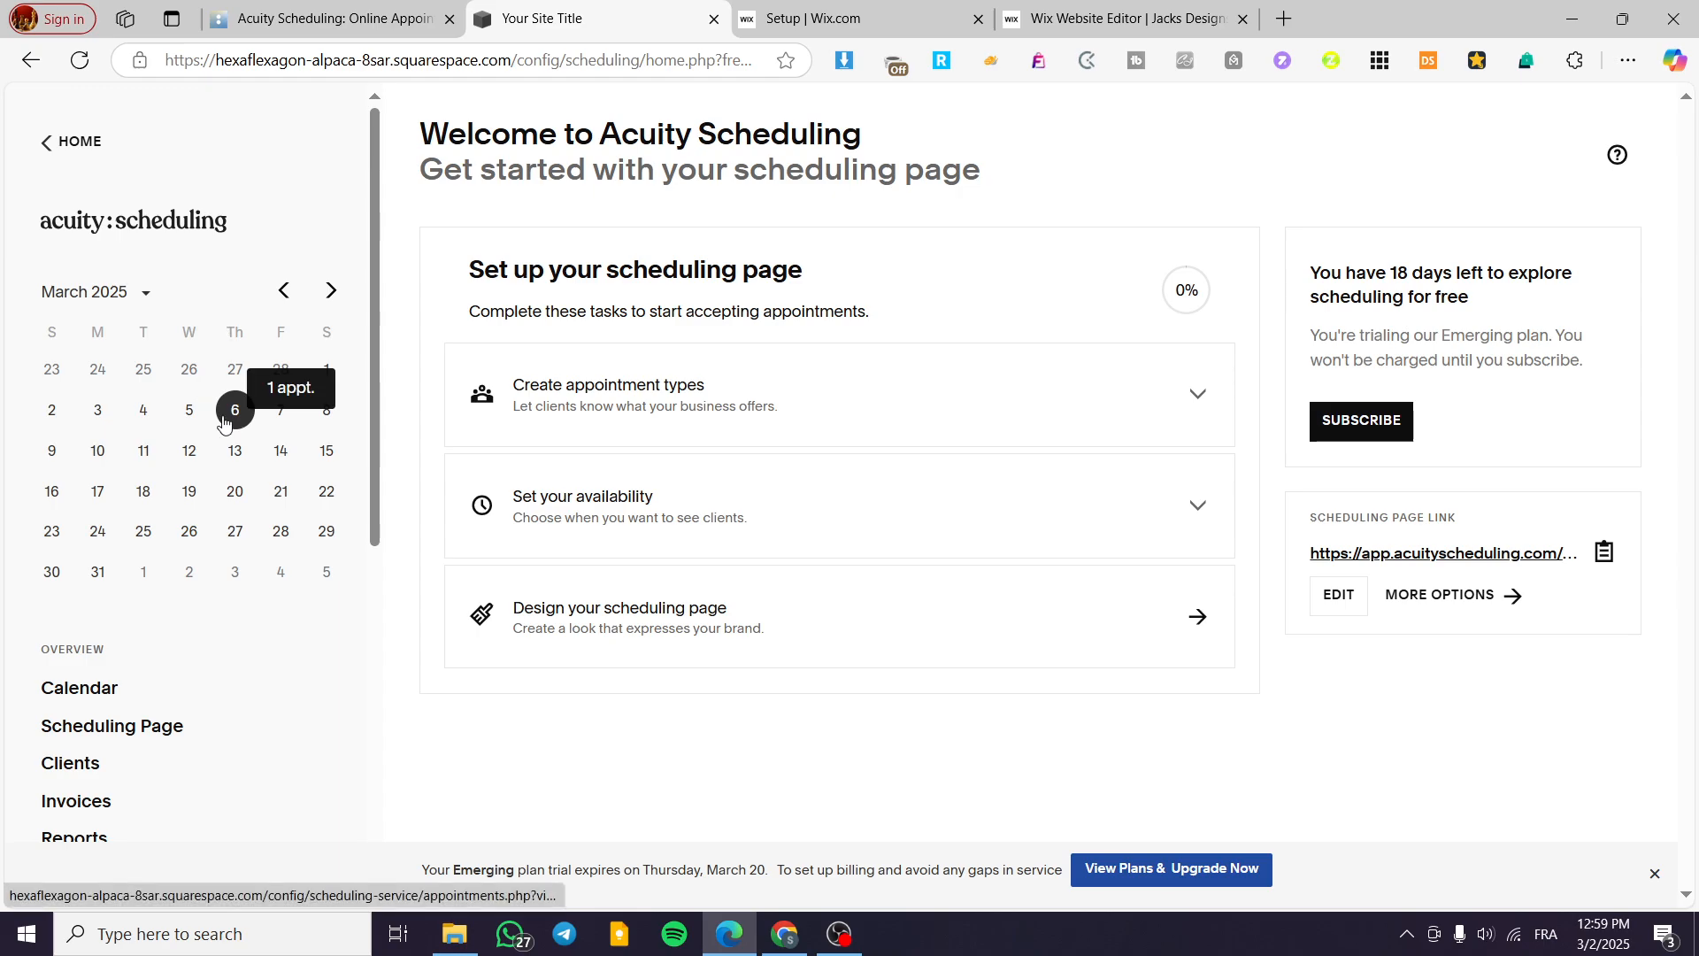
{"action": "scroll", "coordinate": [190, 412], "scroll_direction": "down", "scroll_amount": 4}
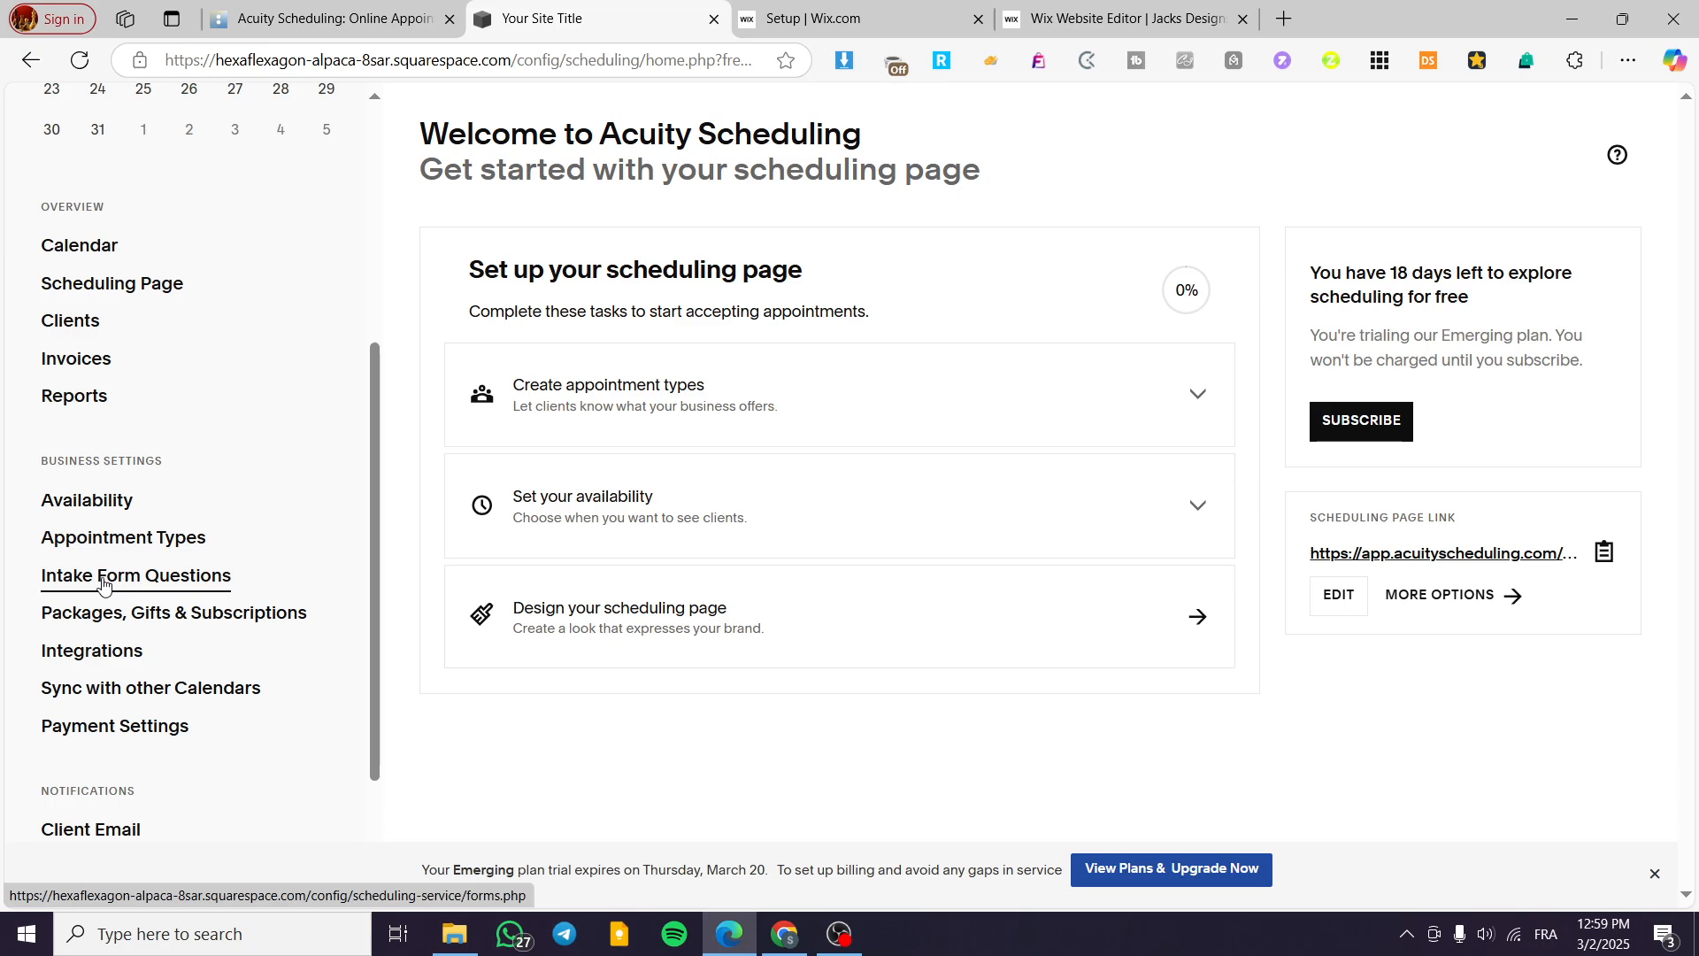
{"action": "left_click", "coordinate": [173, 586]}
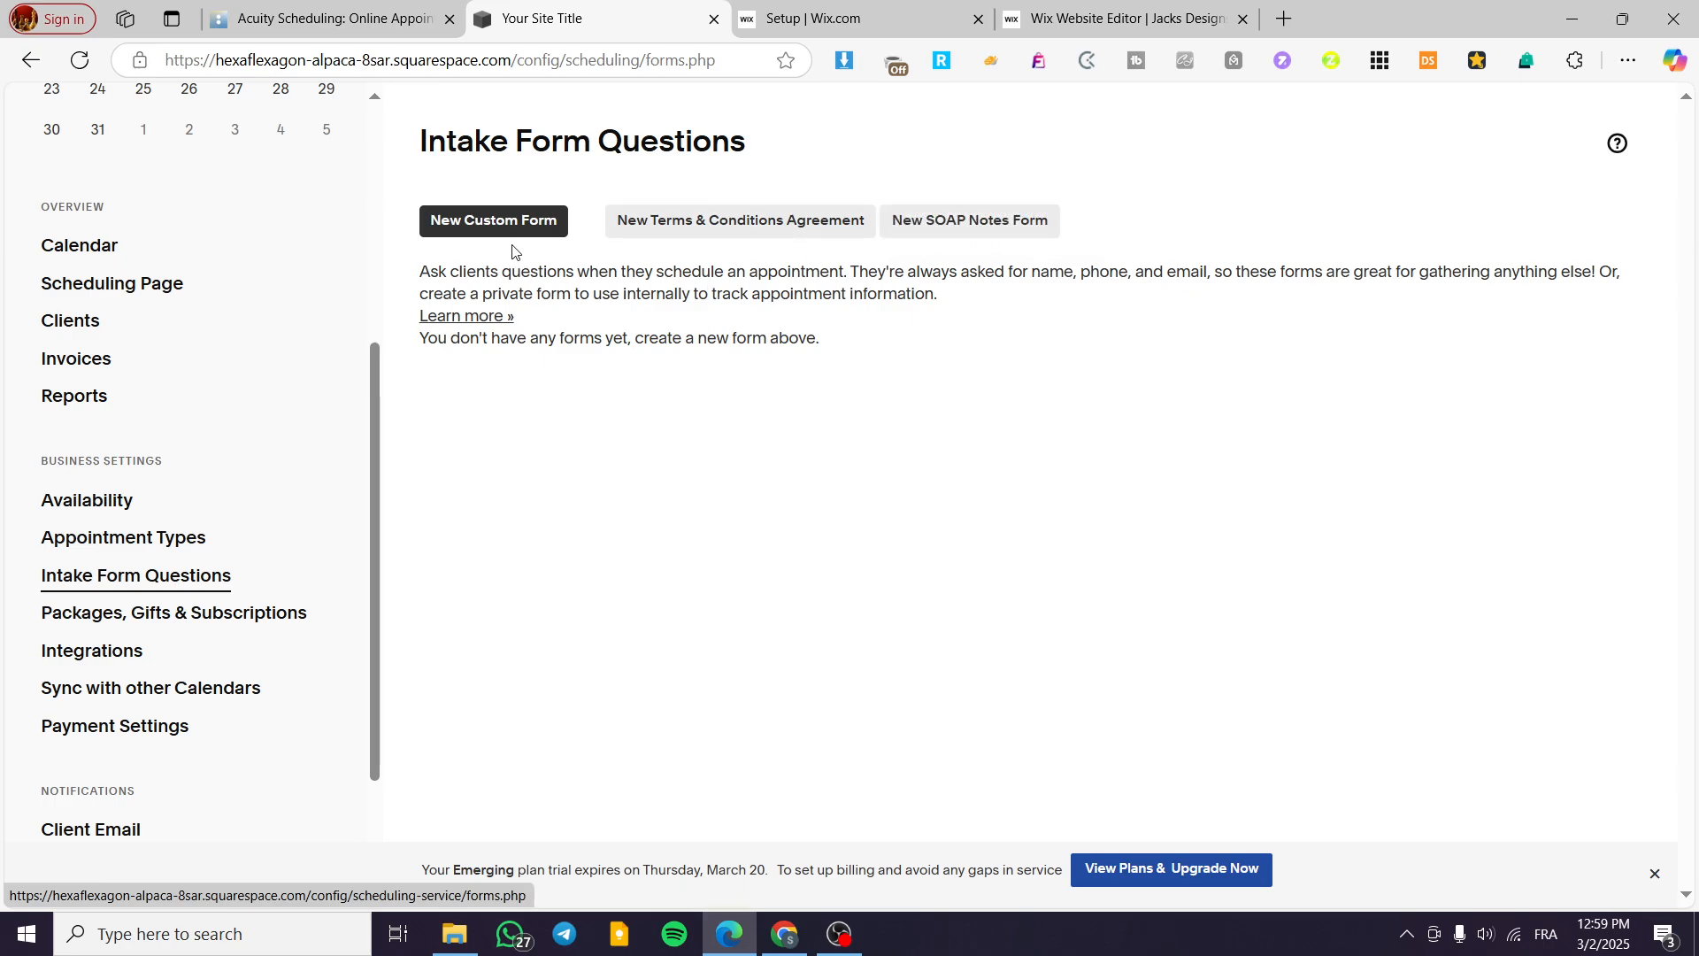
{"action": "left_click", "coordinate": [487, 234]}
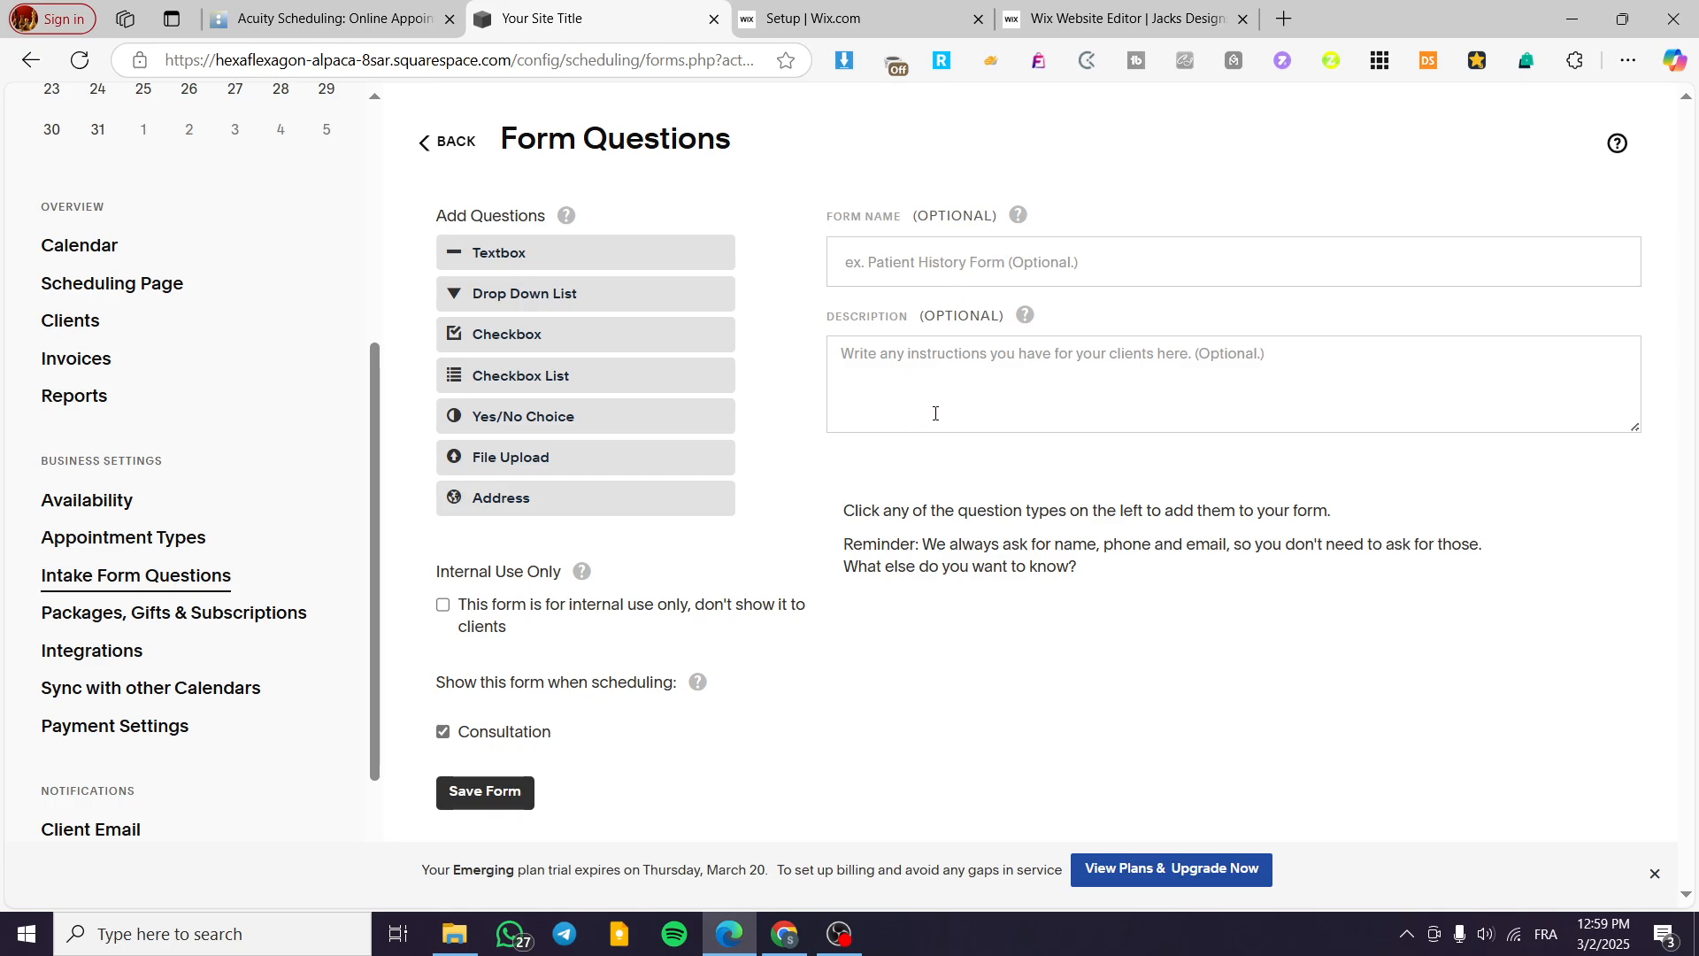
{"action": "left_click", "coordinate": [934, 279]}
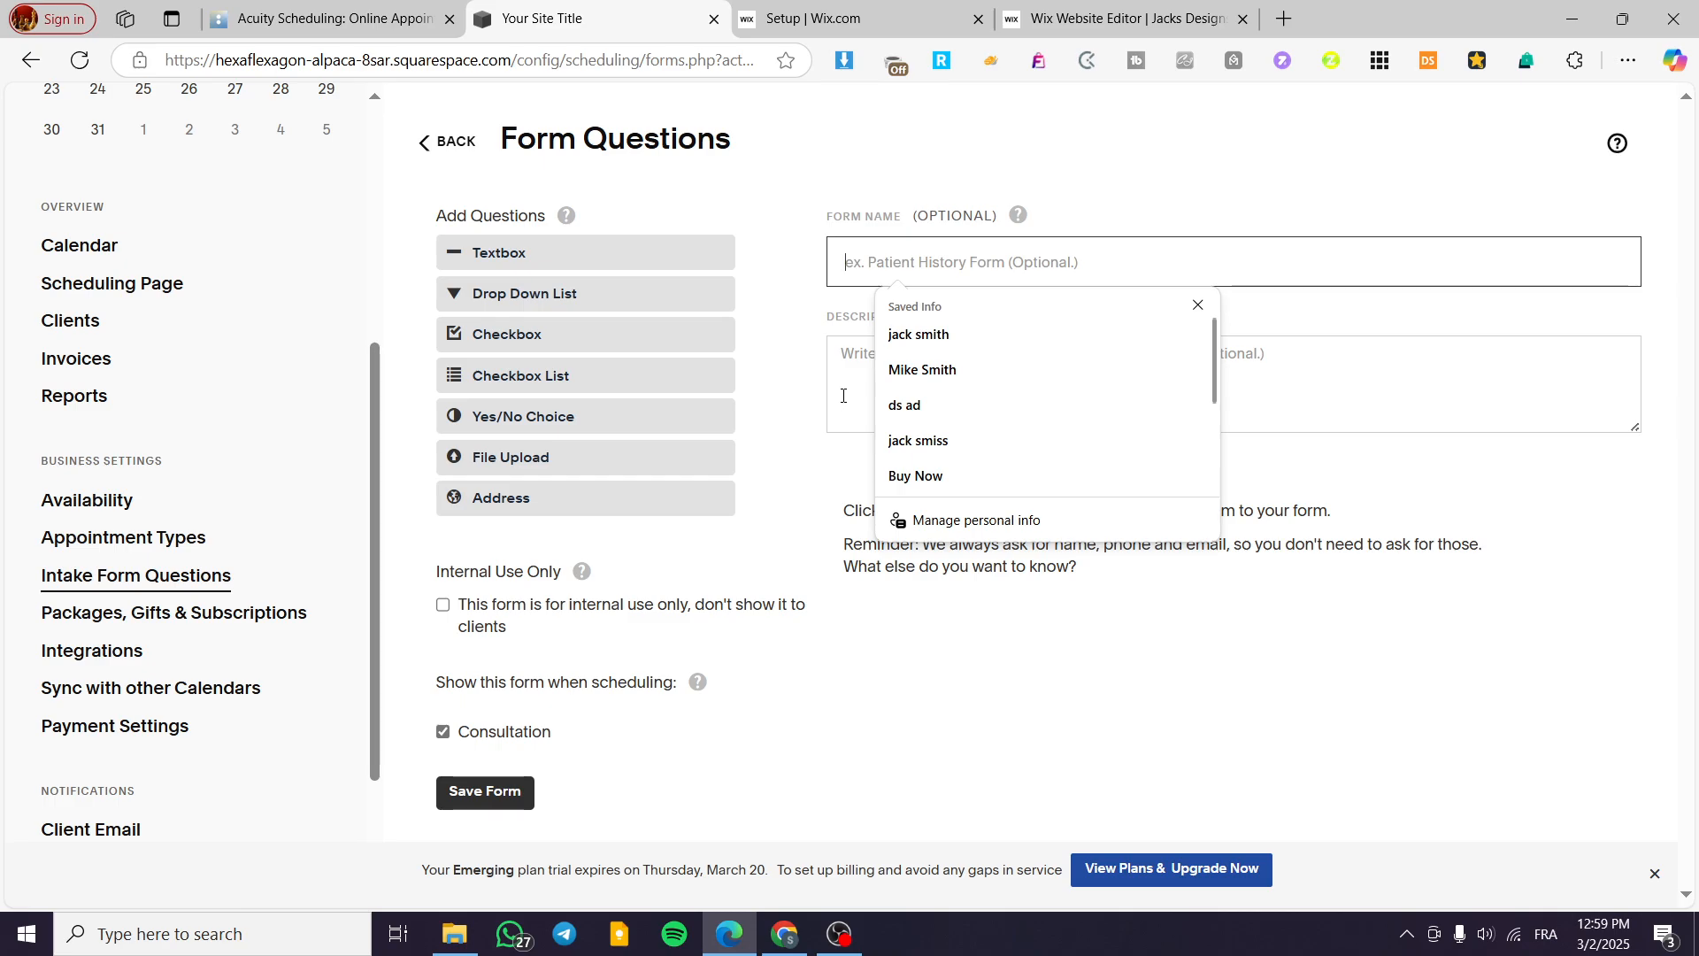
{"action": "left_click", "coordinate": [843, 395]}
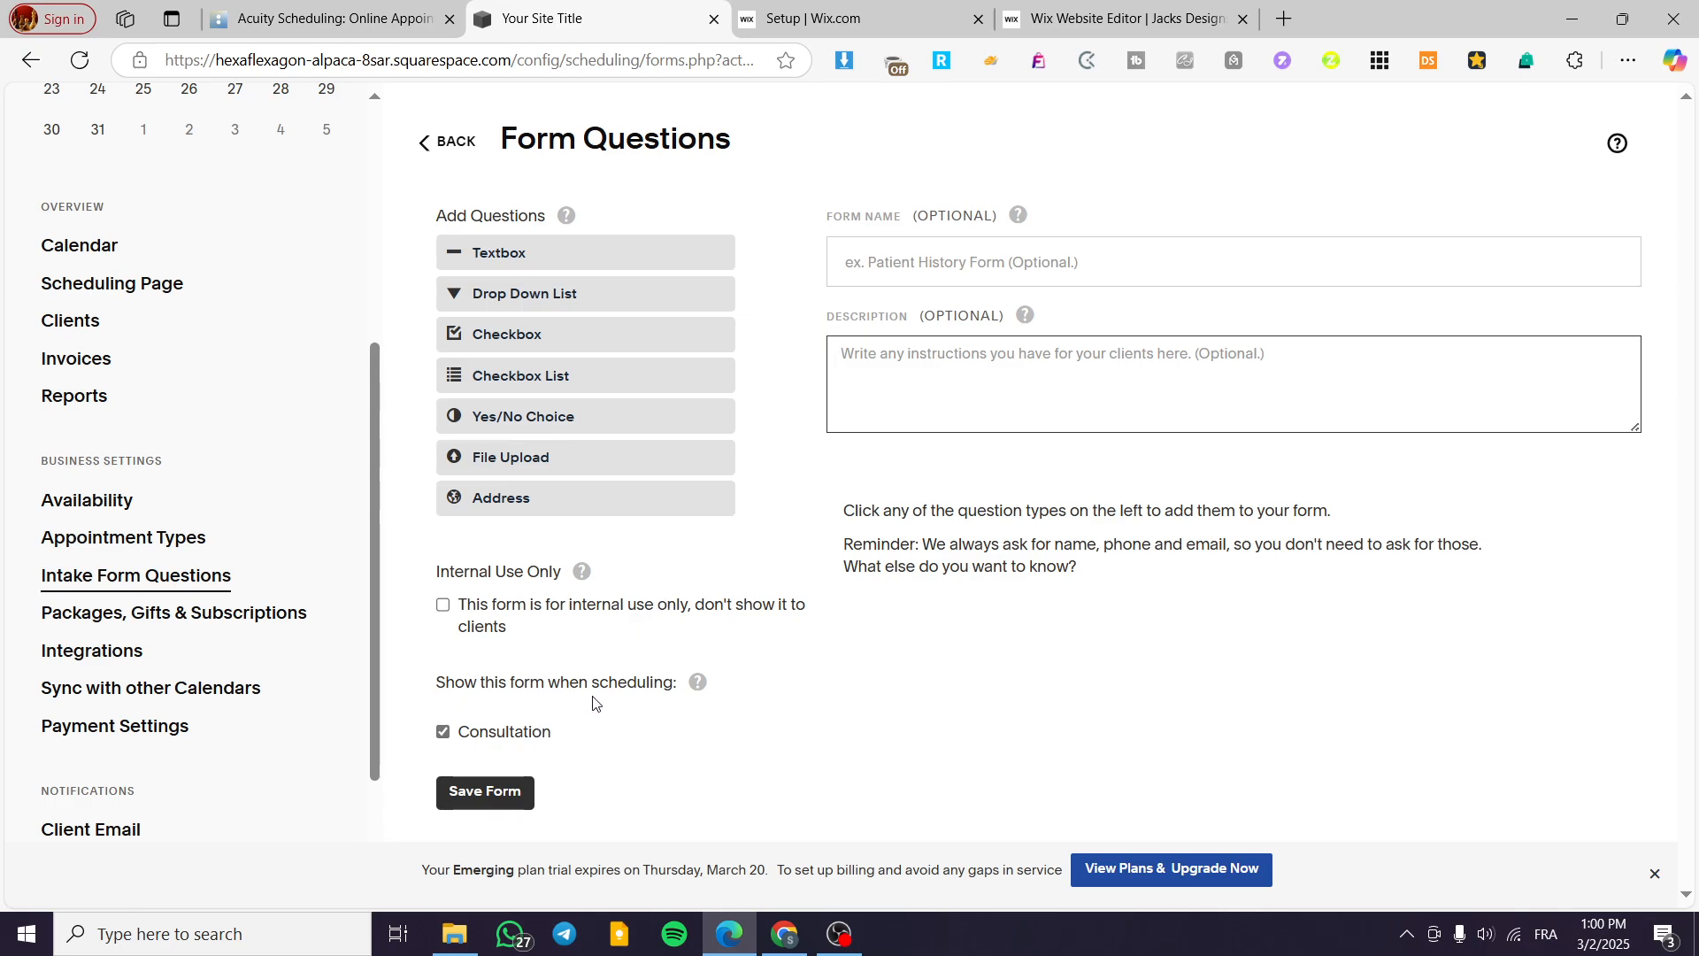
{"action": "left_click", "coordinate": [482, 743]}
{"action": "double_click", "coordinate": [496, 735]}
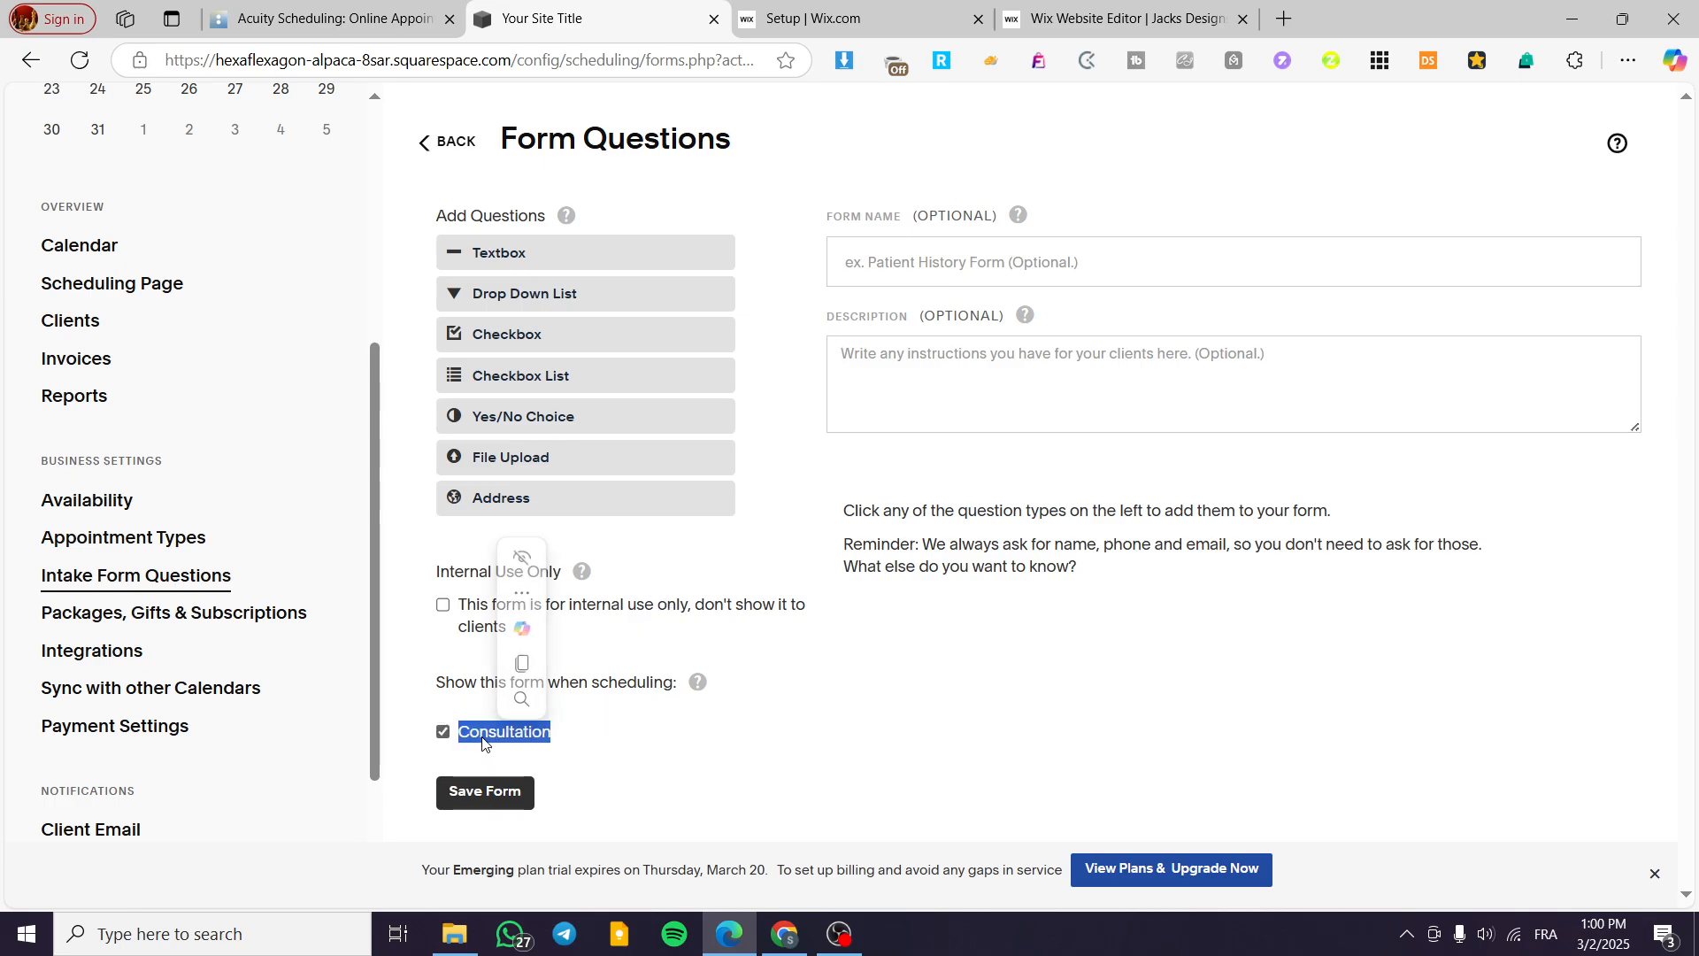
{"action": "left_click", "coordinate": [644, 751]}
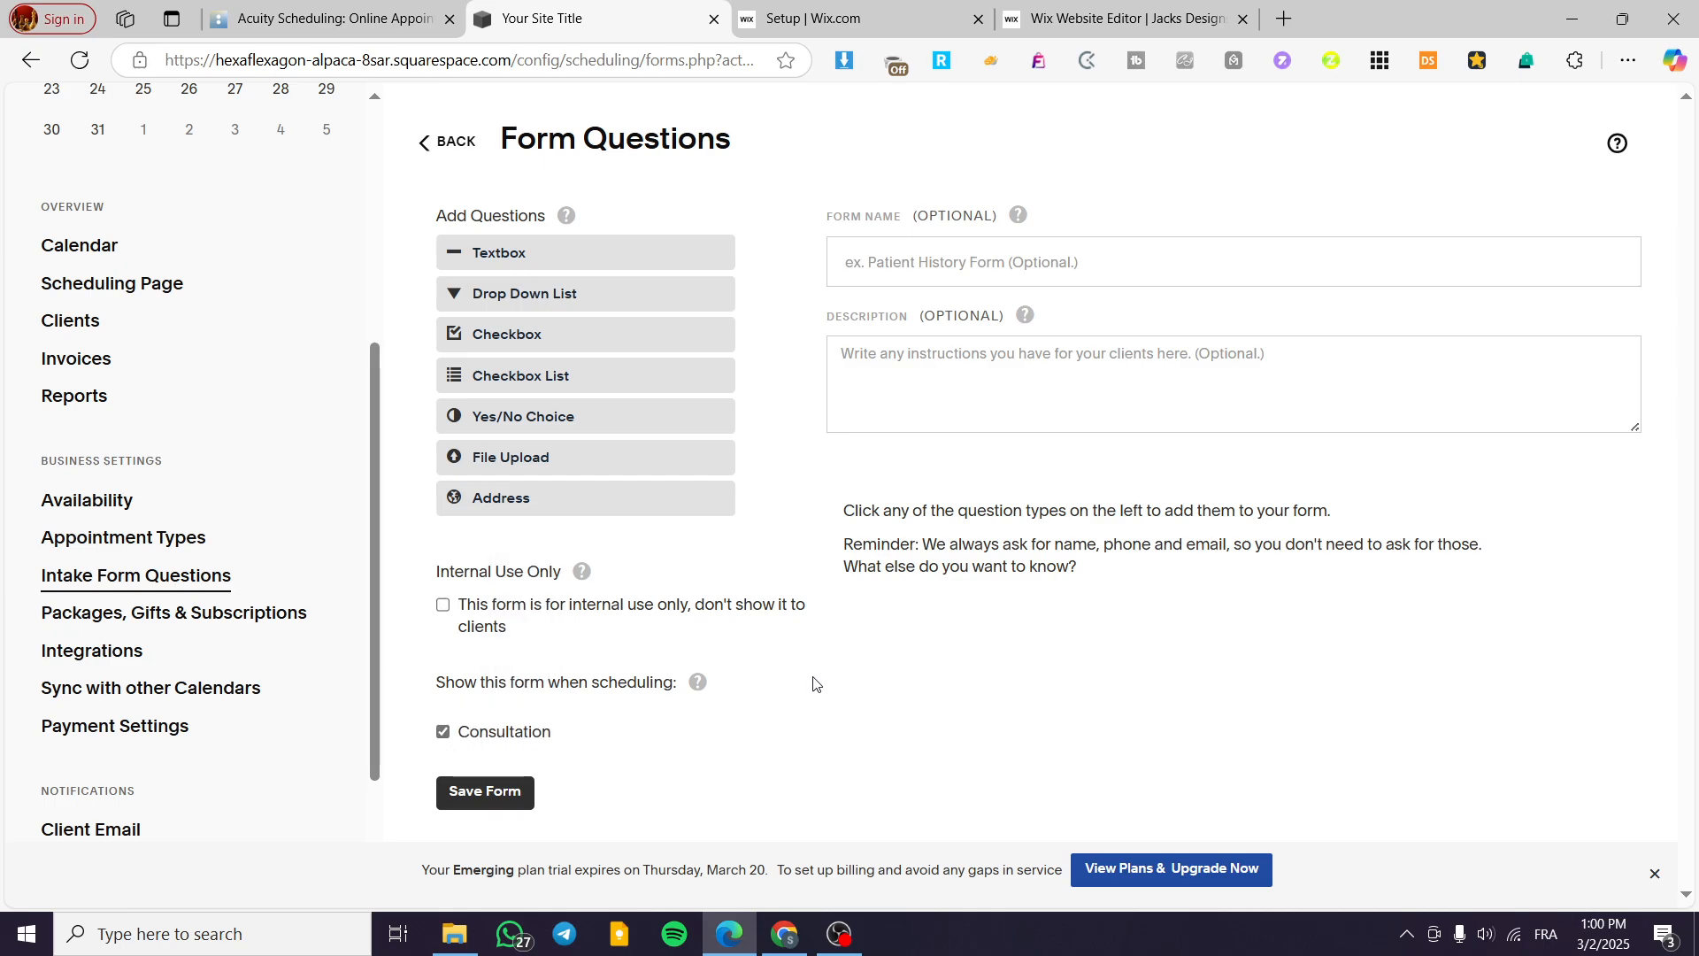
Fill in the form name with the first saved personal name and leave the description empty.
{"action": "left_click", "coordinate": [963, 270]}
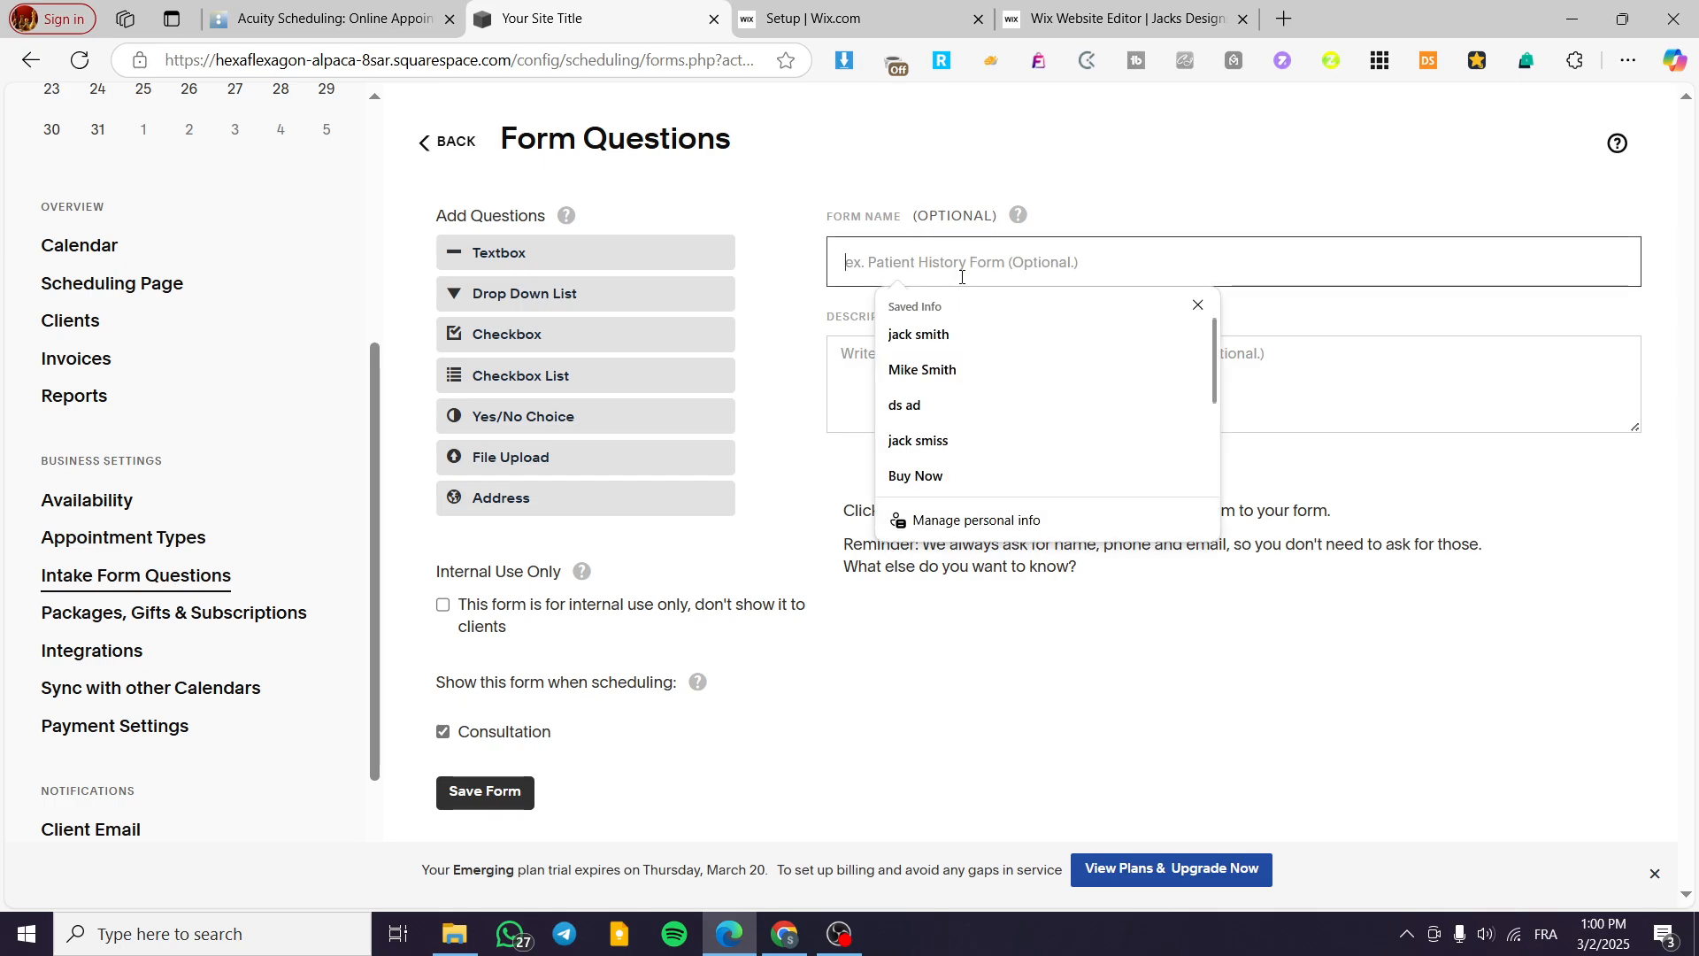
{"action": "left_click", "coordinate": [963, 333]}
{"action": "left_click", "coordinate": [895, 392]}
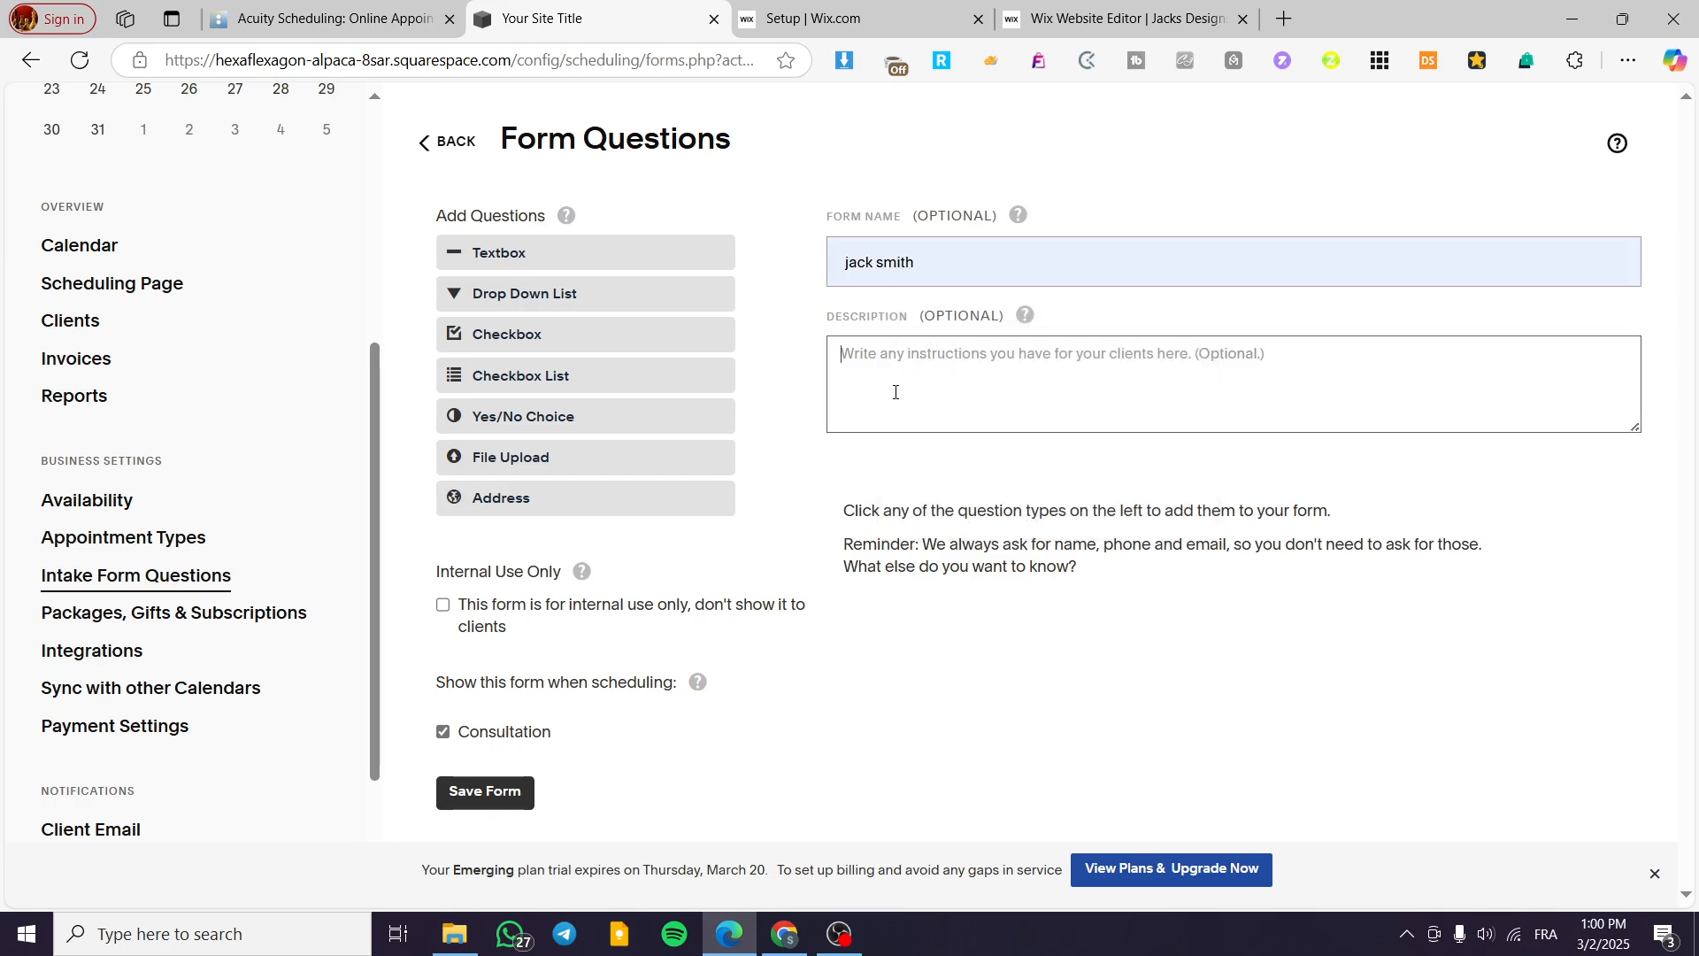
Add a textbox question to the form and set its size to Medium (about a paragraph).
{"action": "left_click", "coordinate": [521, 250]}
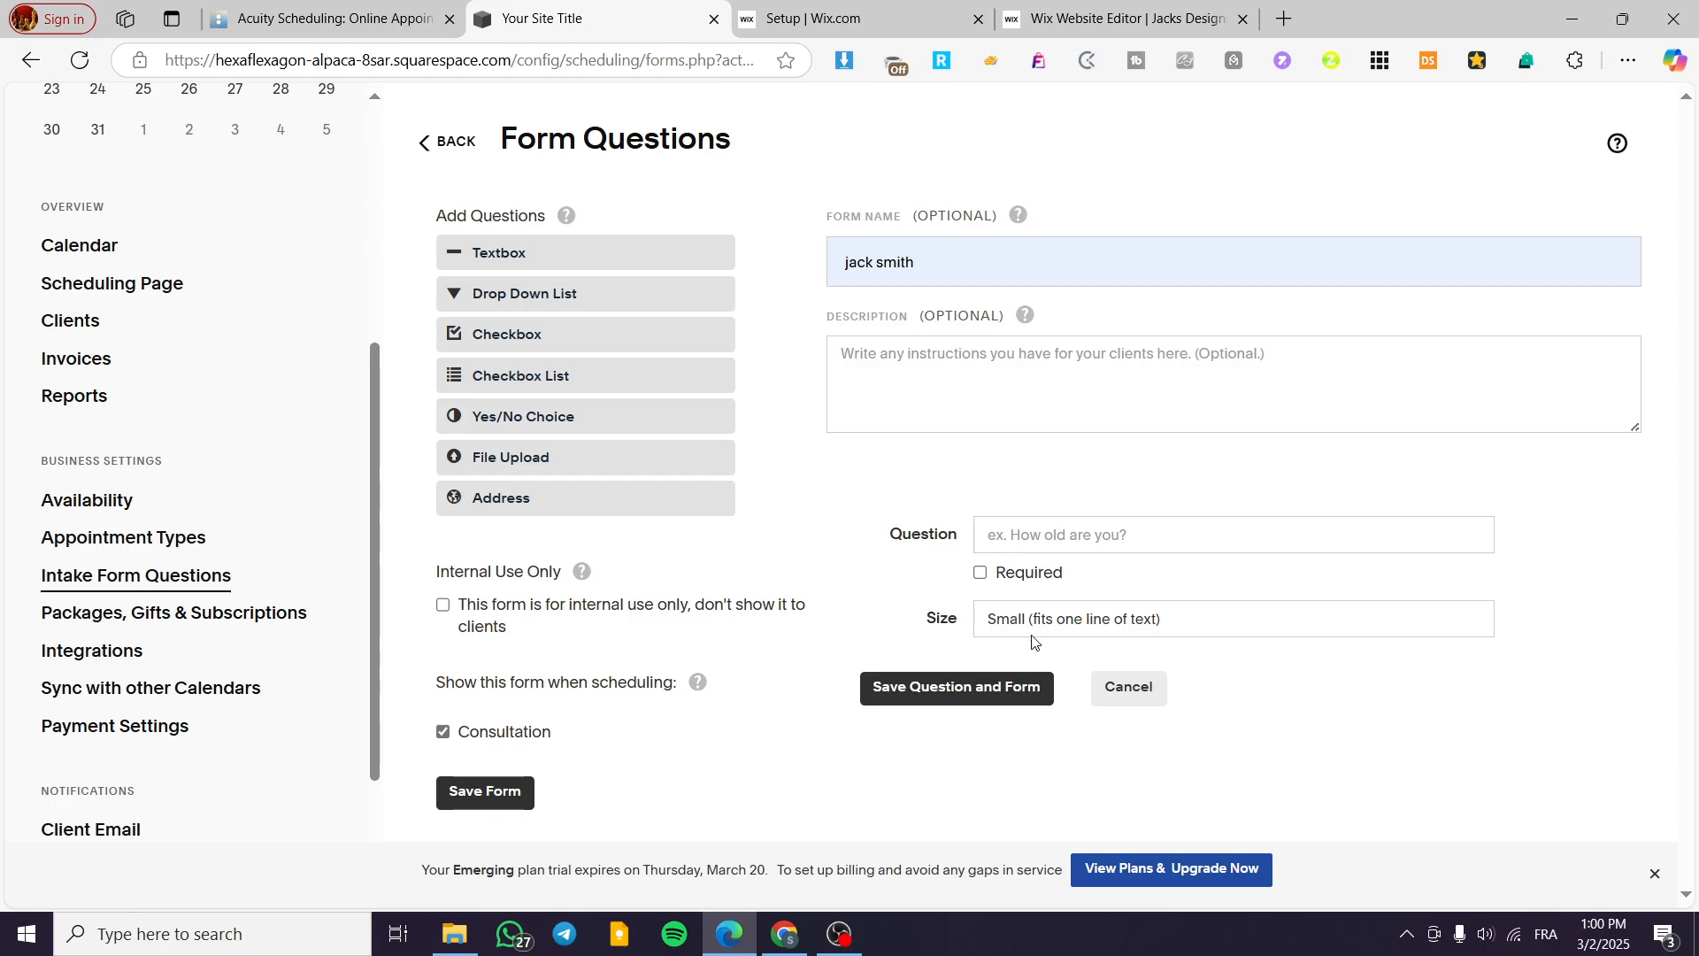
{"action": "left_click", "coordinate": [1152, 630]}
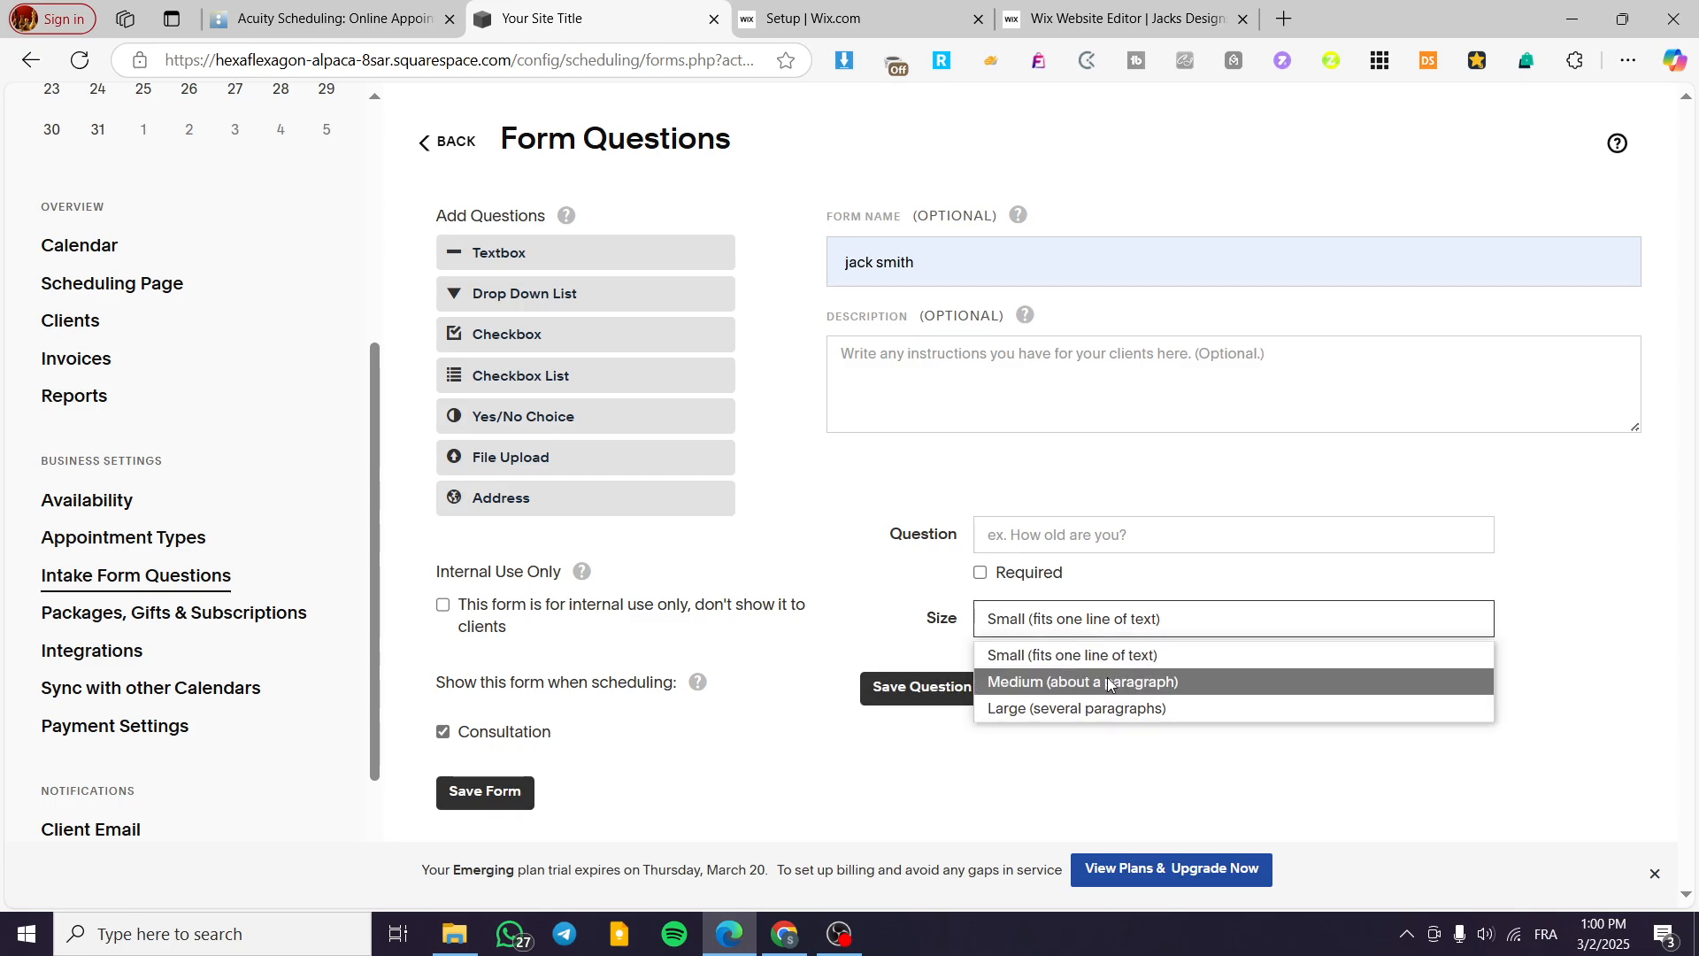
{"action": "left_click", "coordinate": [1117, 683]}
{"action": "left_click", "coordinate": [1140, 631]}
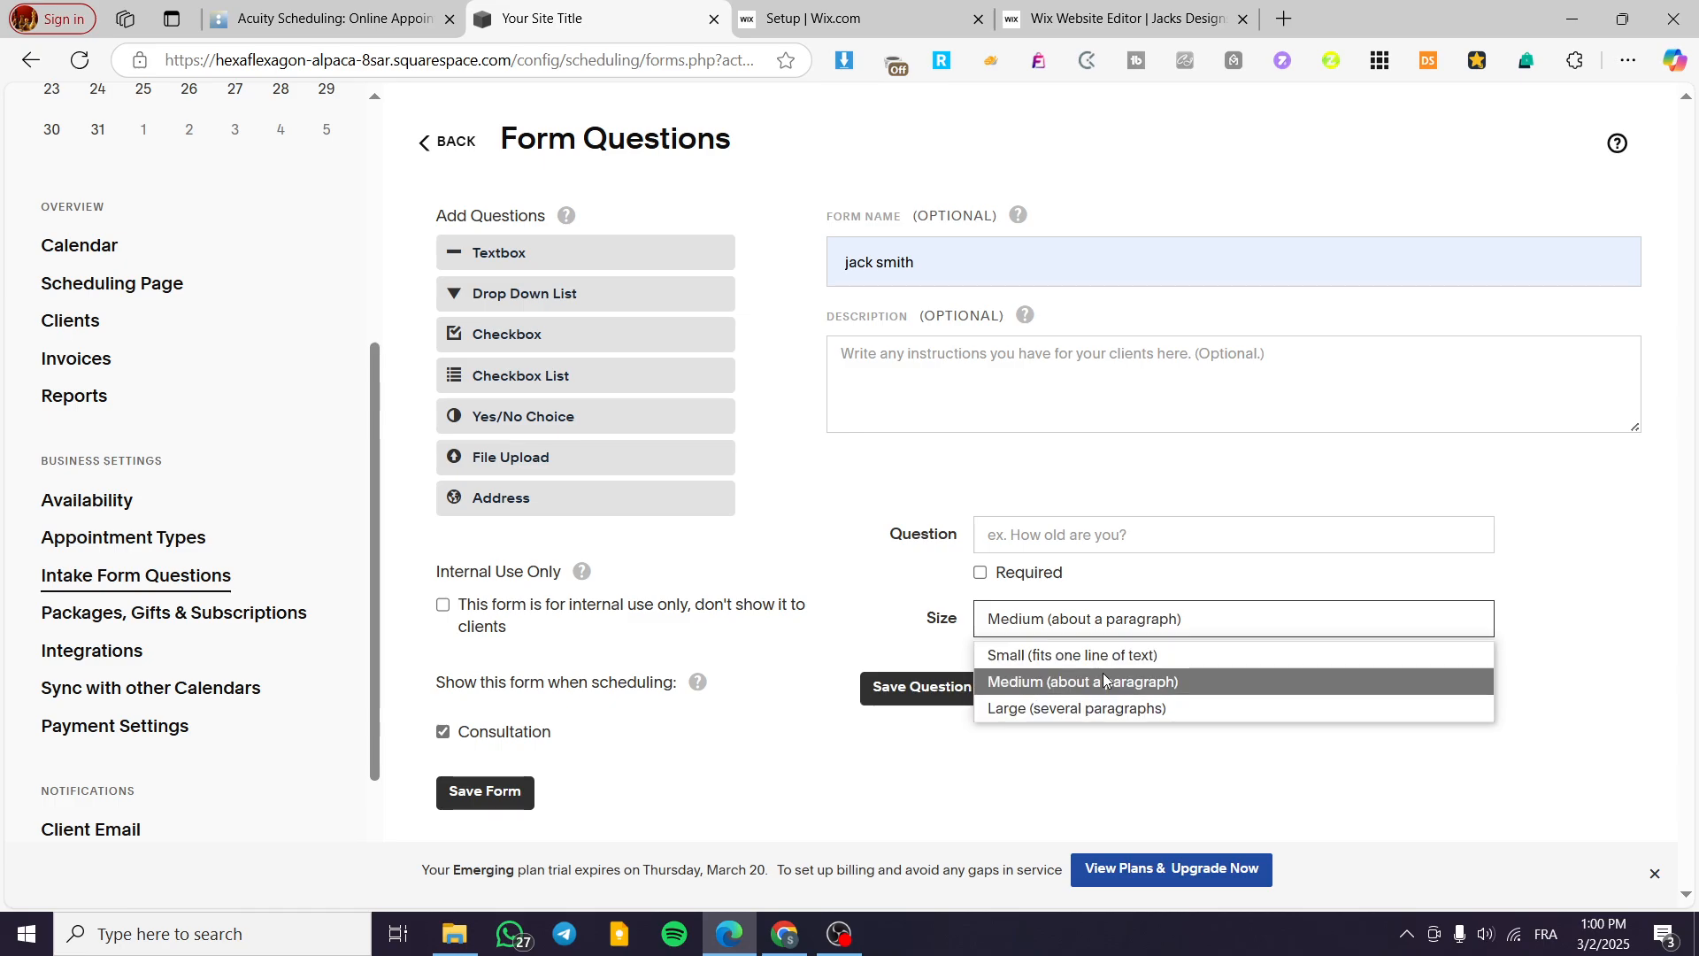
{"action": "left_click", "coordinate": [1018, 708]}
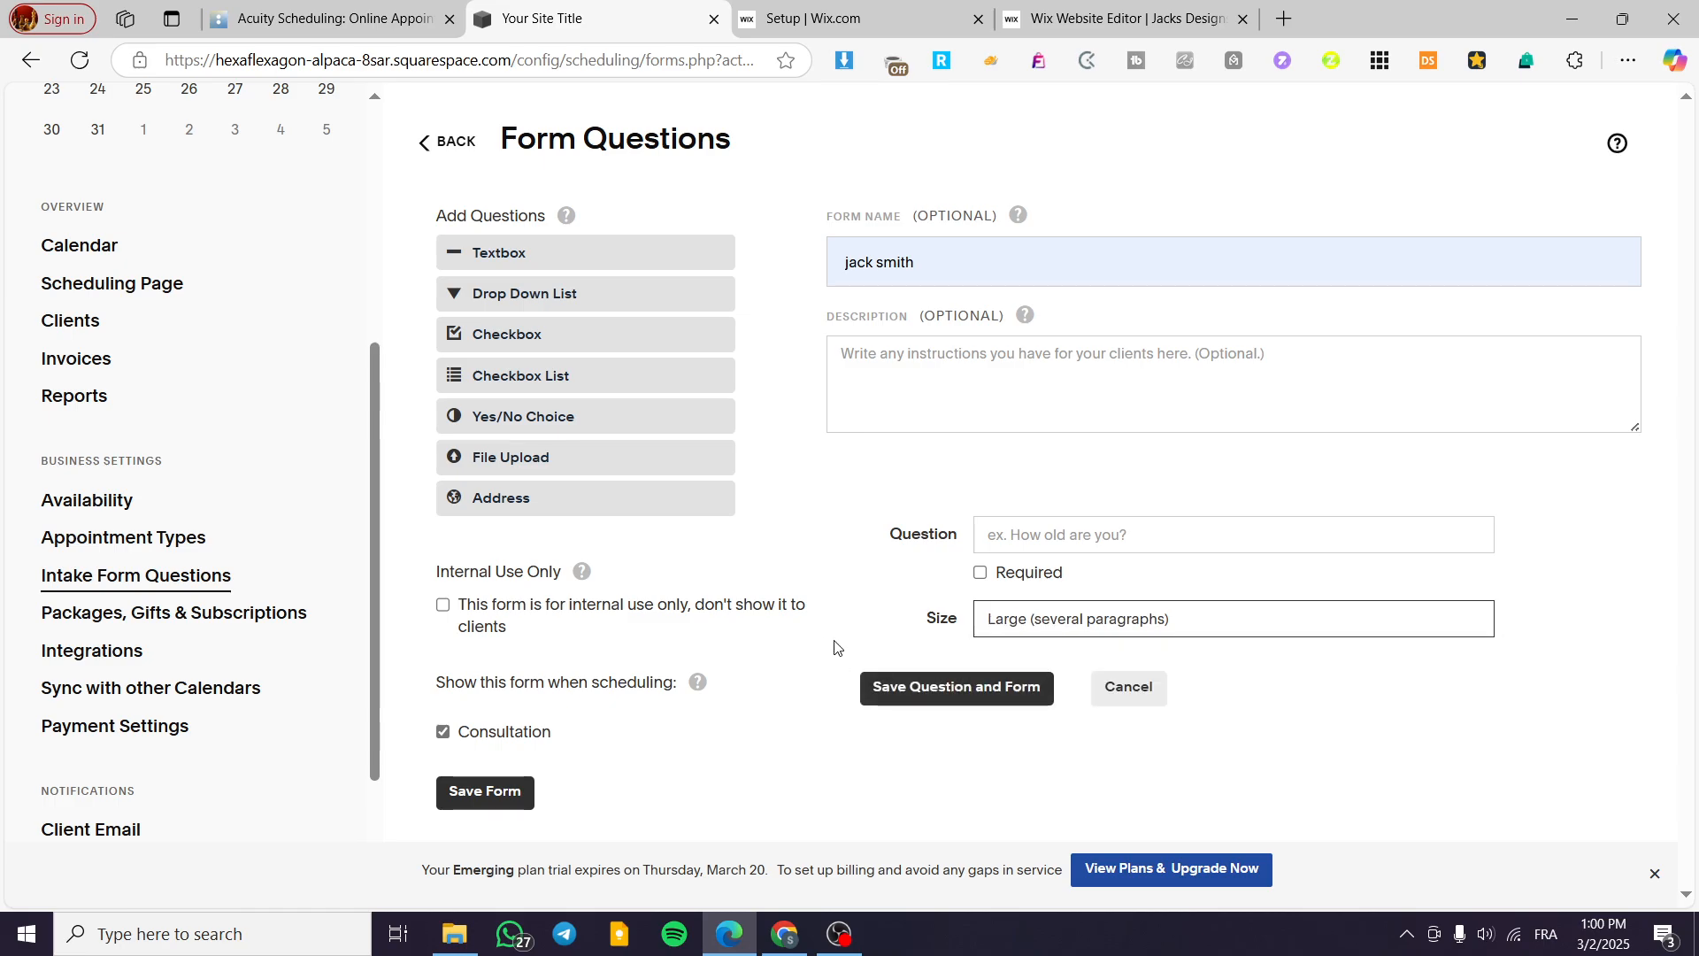
{"action": "left_click", "coordinate": [1087, 631]}
{"action": "left_click", "coordinate": [1091, 682]}
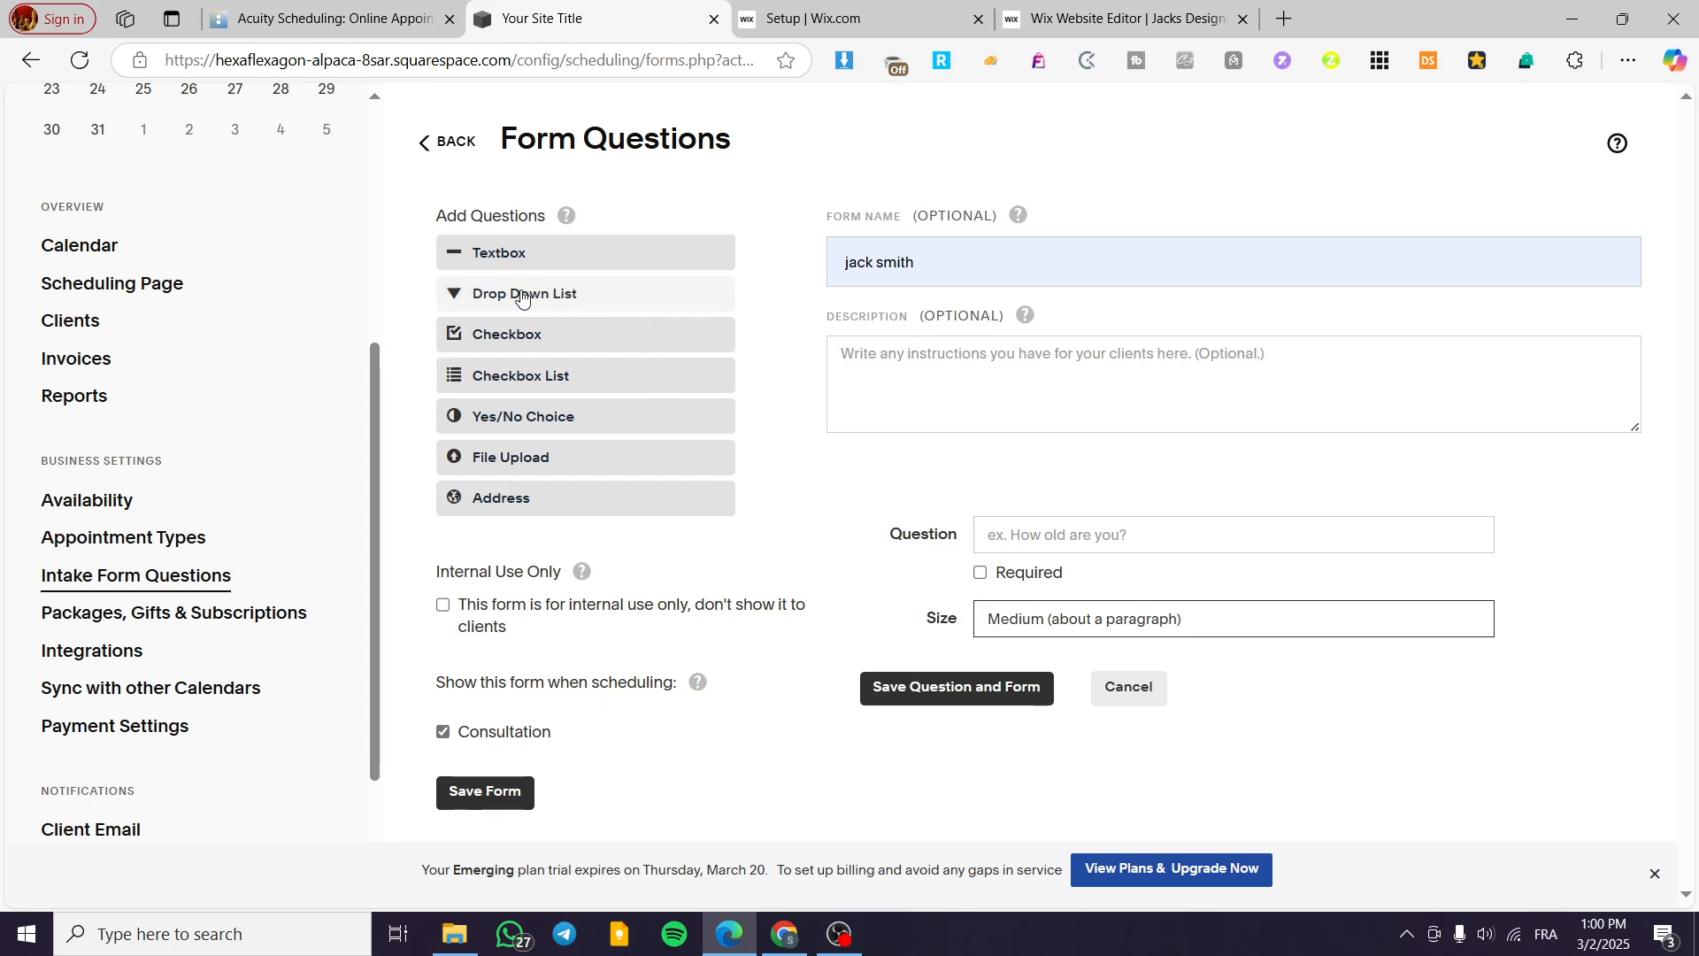
Add a drop-down list question to the form and select the whole text of its choices.
{"action": "left_click", "coordinate": [478, 293]}
{"action": "scroll", "coordinate": [567, 399], "scroll_direction": "up", "scroll_amount": 1}
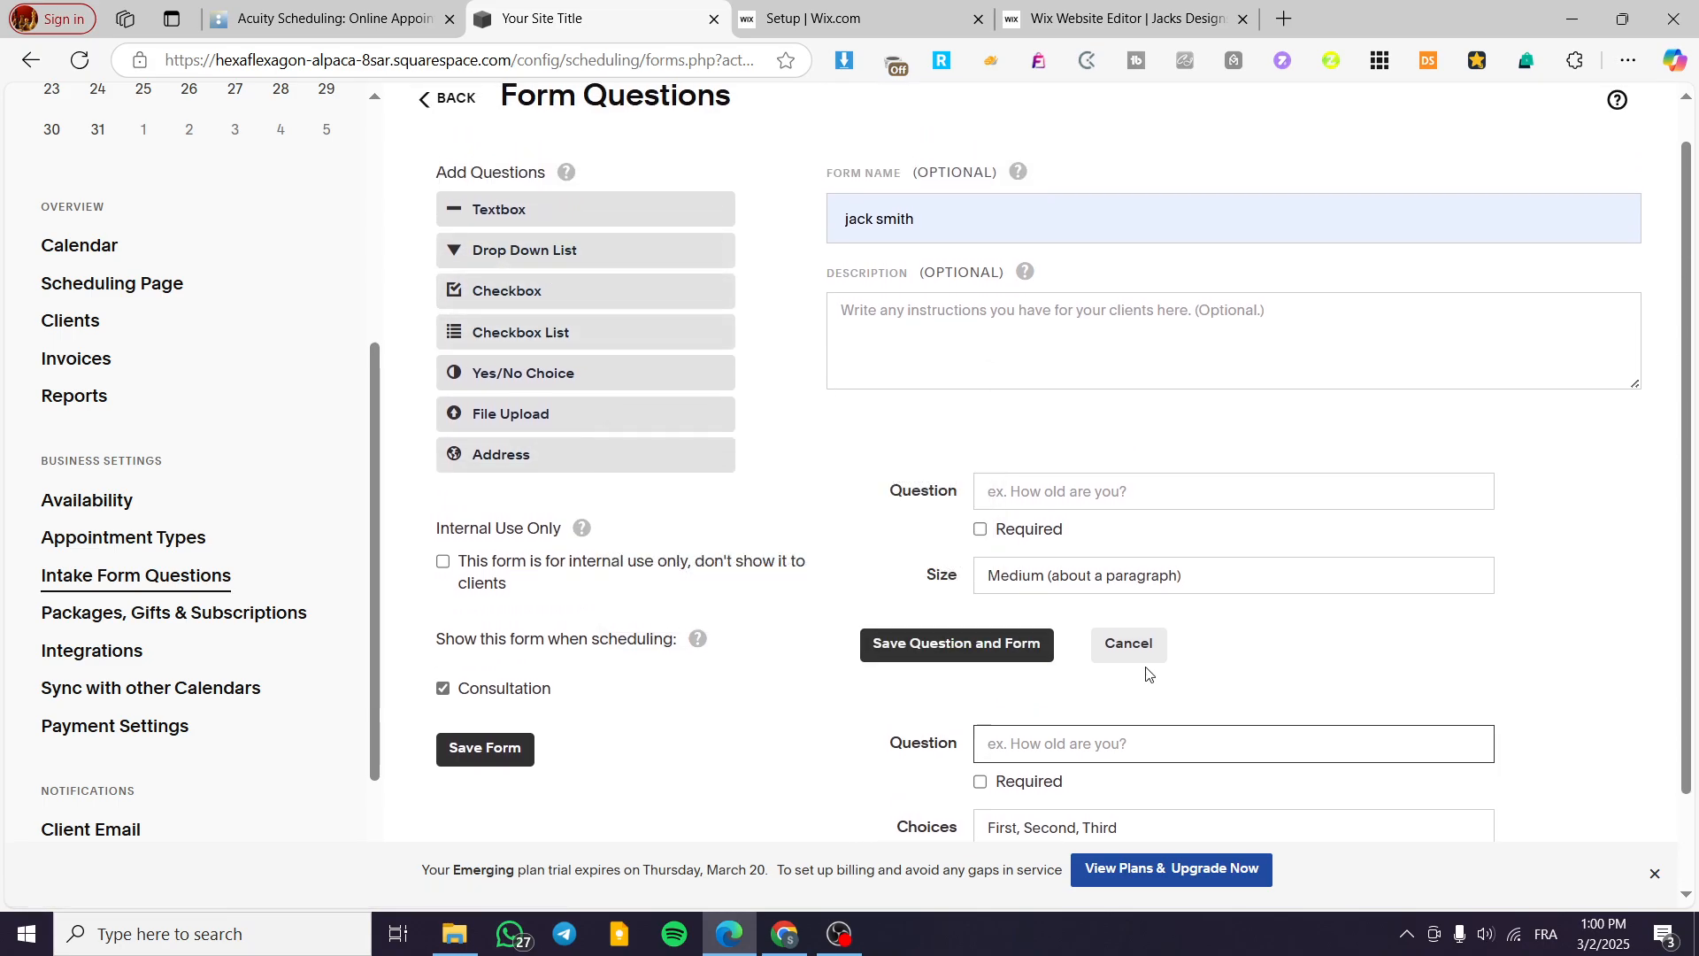
{"action": "scroll", "coordinate": [1141, 660], "scroll_direction": "down", "scroll_amount": 1}
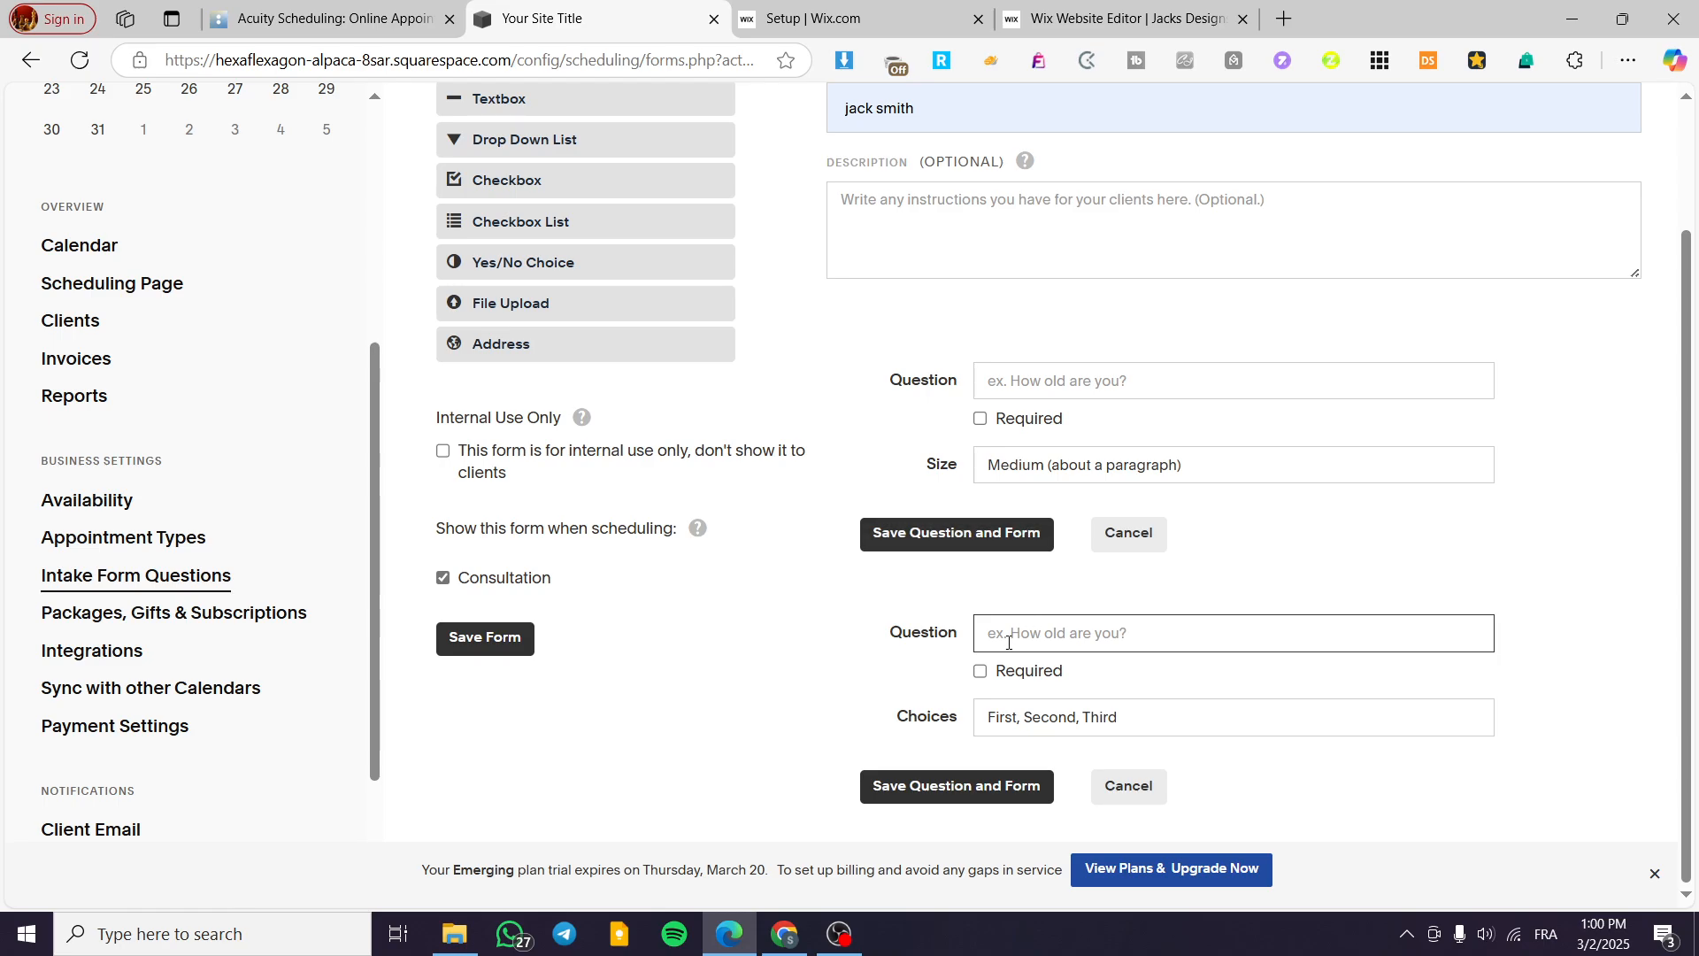
{"action": "left_click", "coordinate": [1078, 722]}
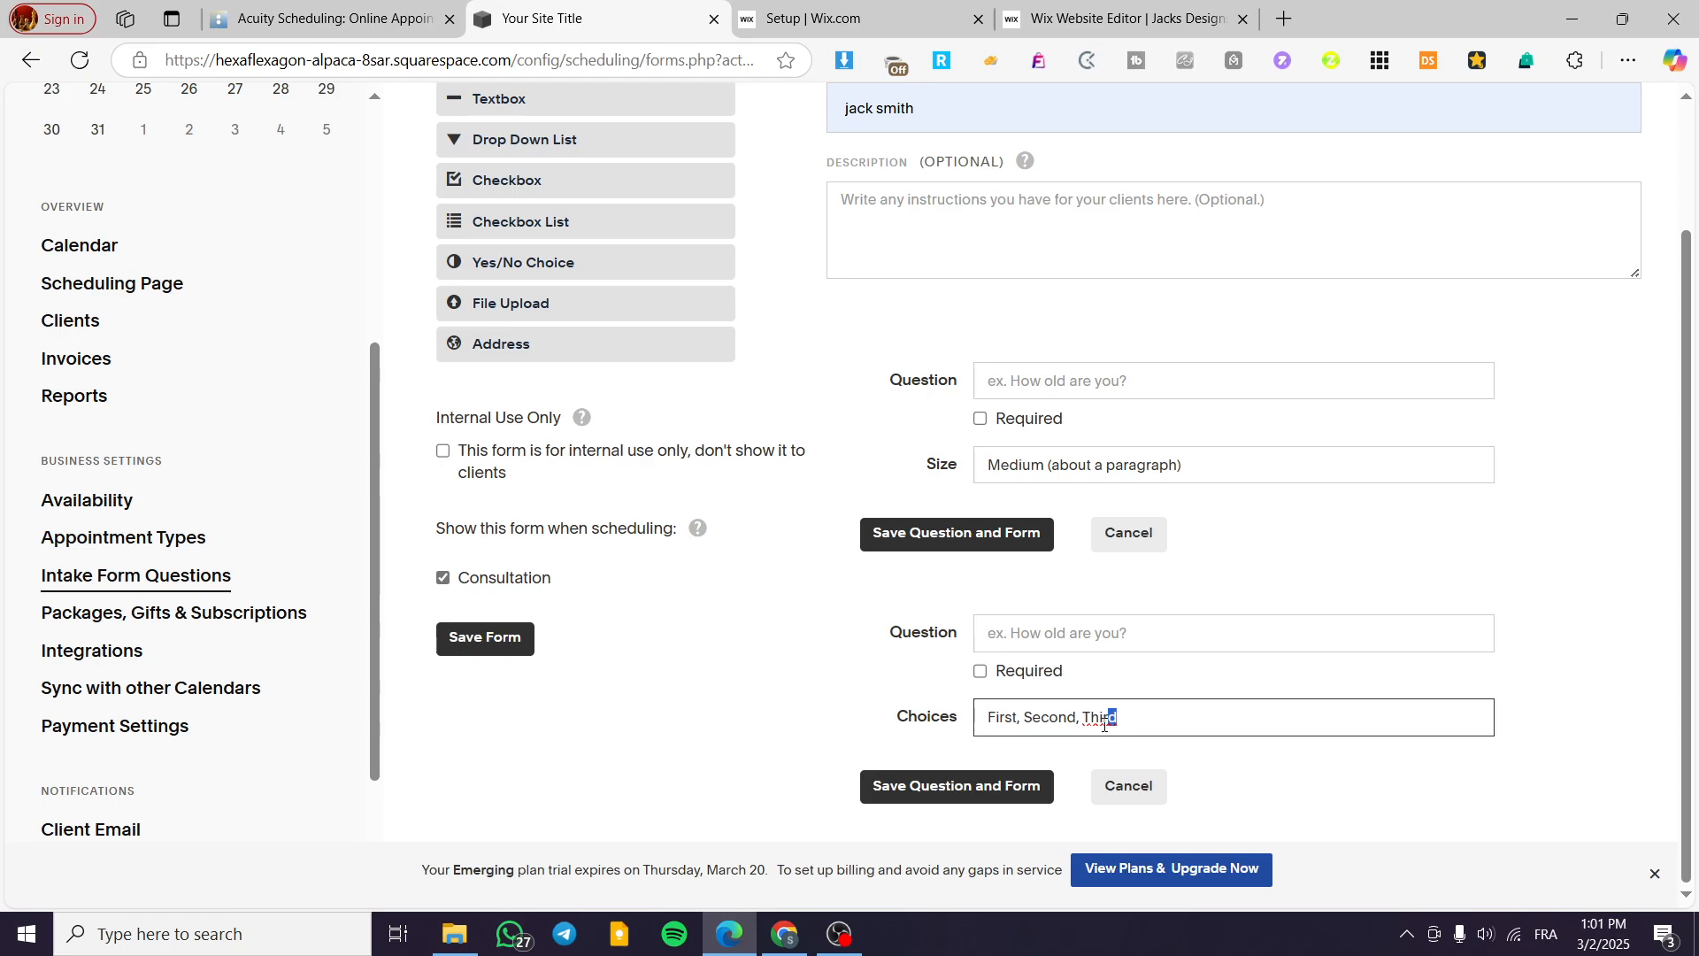
{"action": "left_click_drag", "start_coordinate": [1112, 717], "coordinate": [952, 723]}
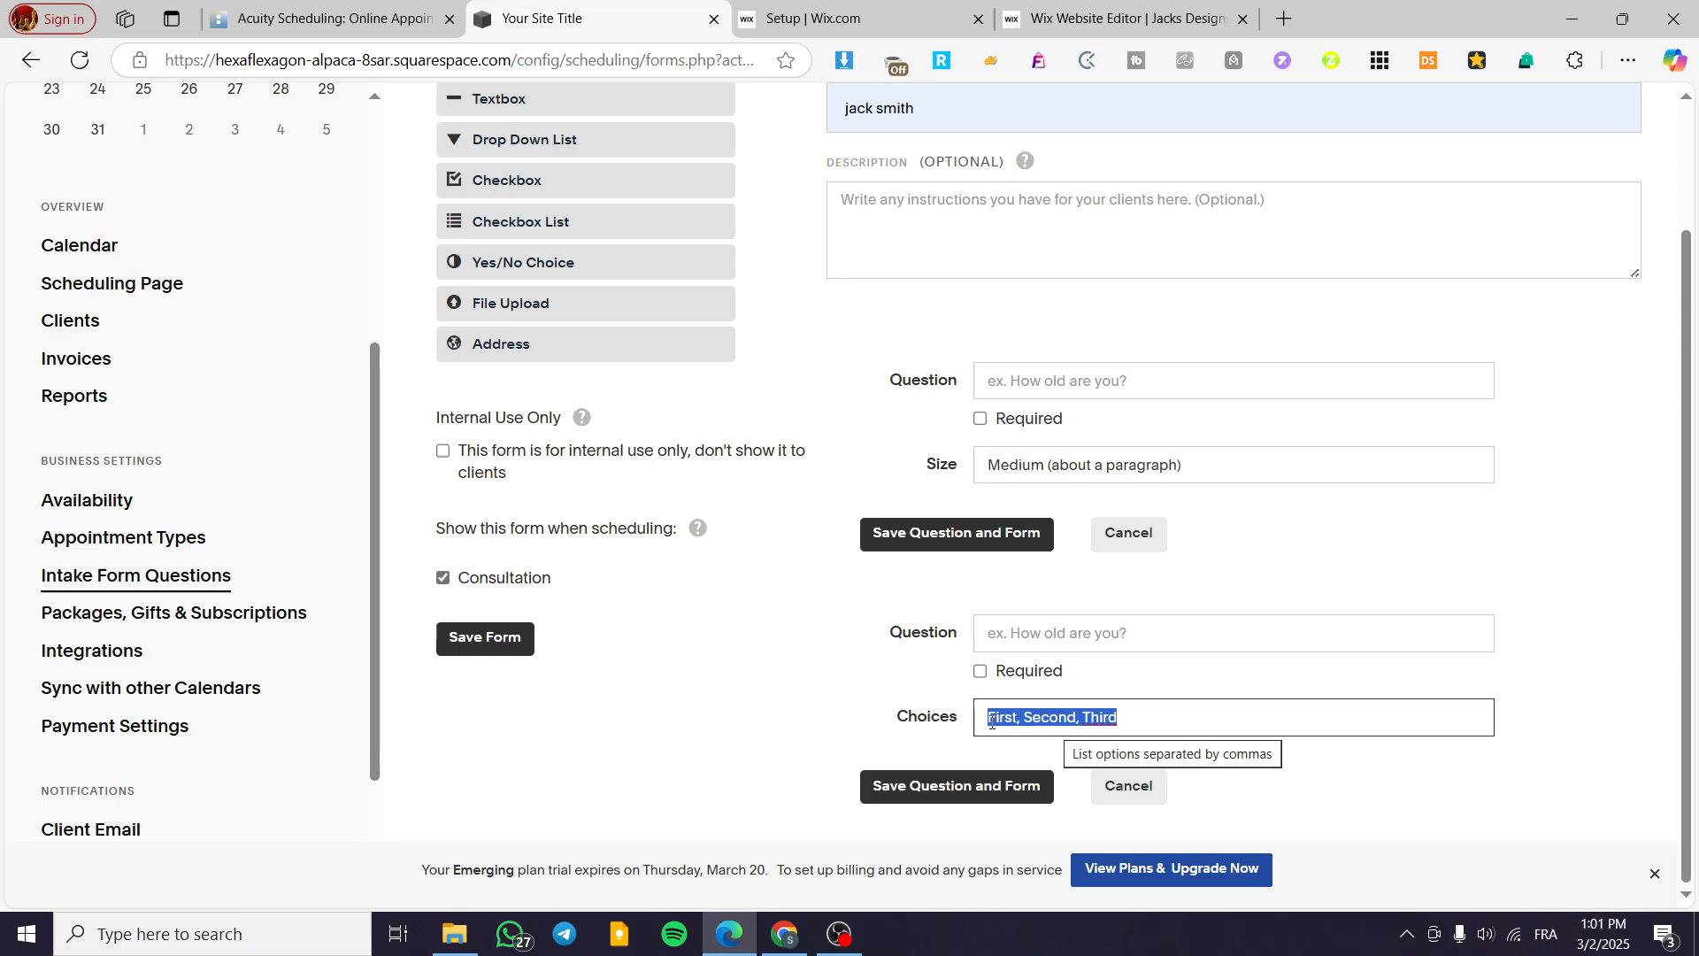
{"action": "scroll", "coordinate": [667, 504], "scroll_direction": "up", "scroll_amount": 2}
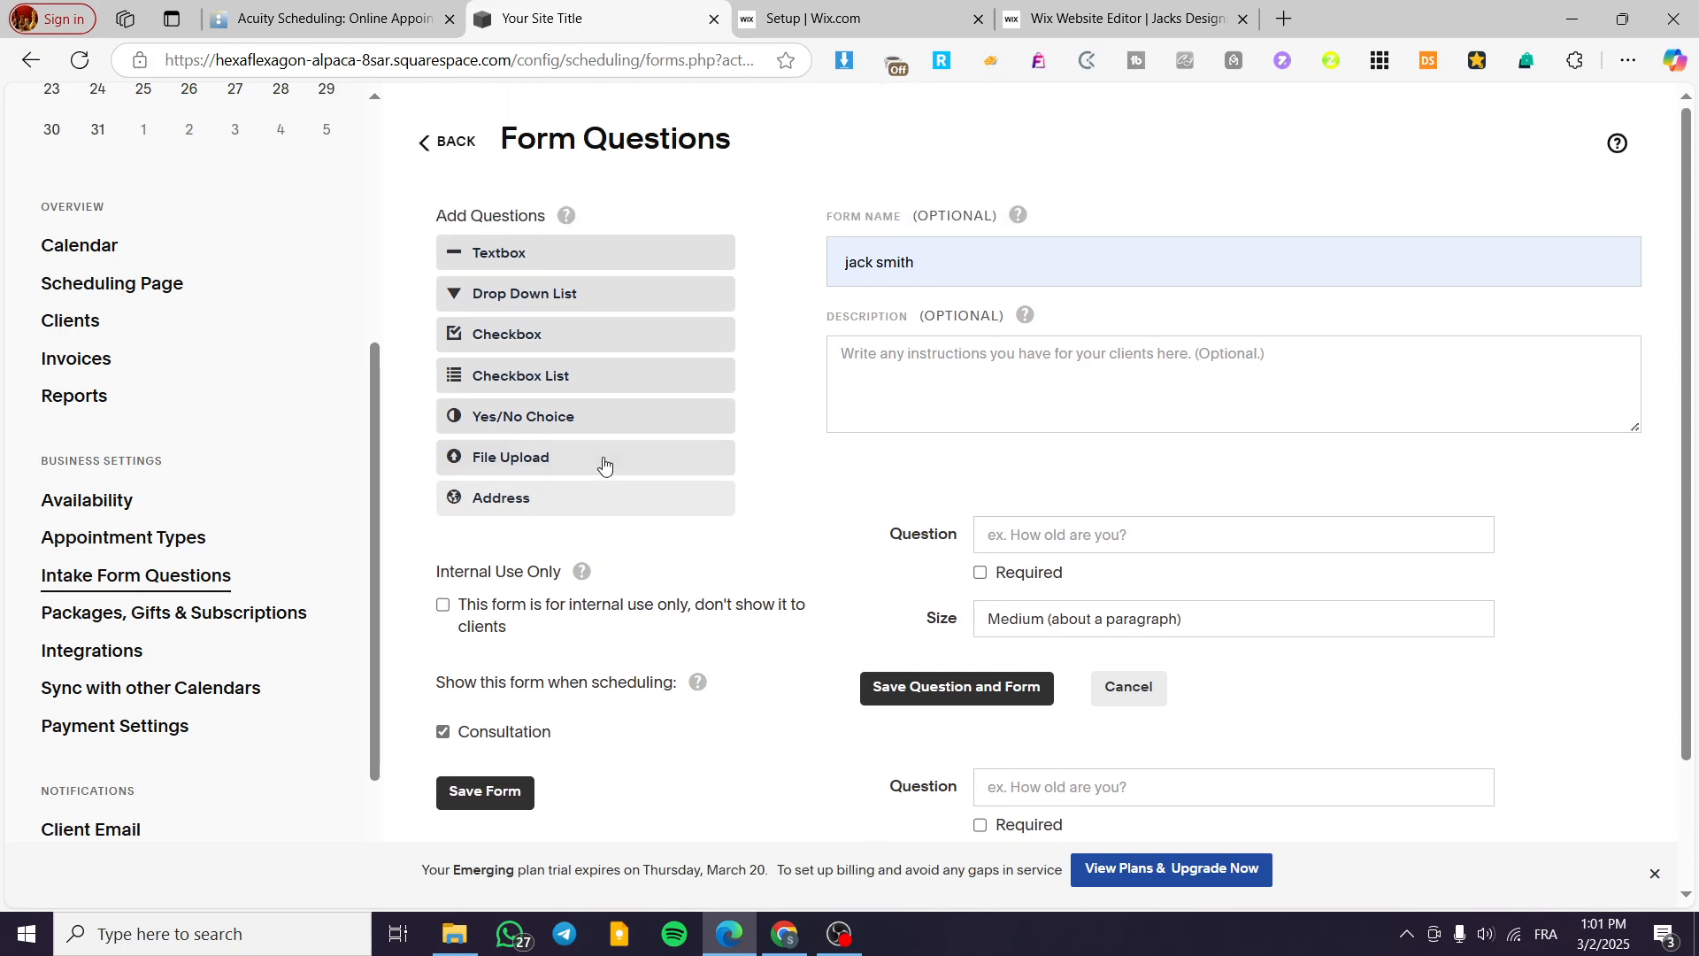
Add a yes/no choice question and try to save the form with all three questions marked as required.
{"action": "left_click", "coordinate": [572, 429]}
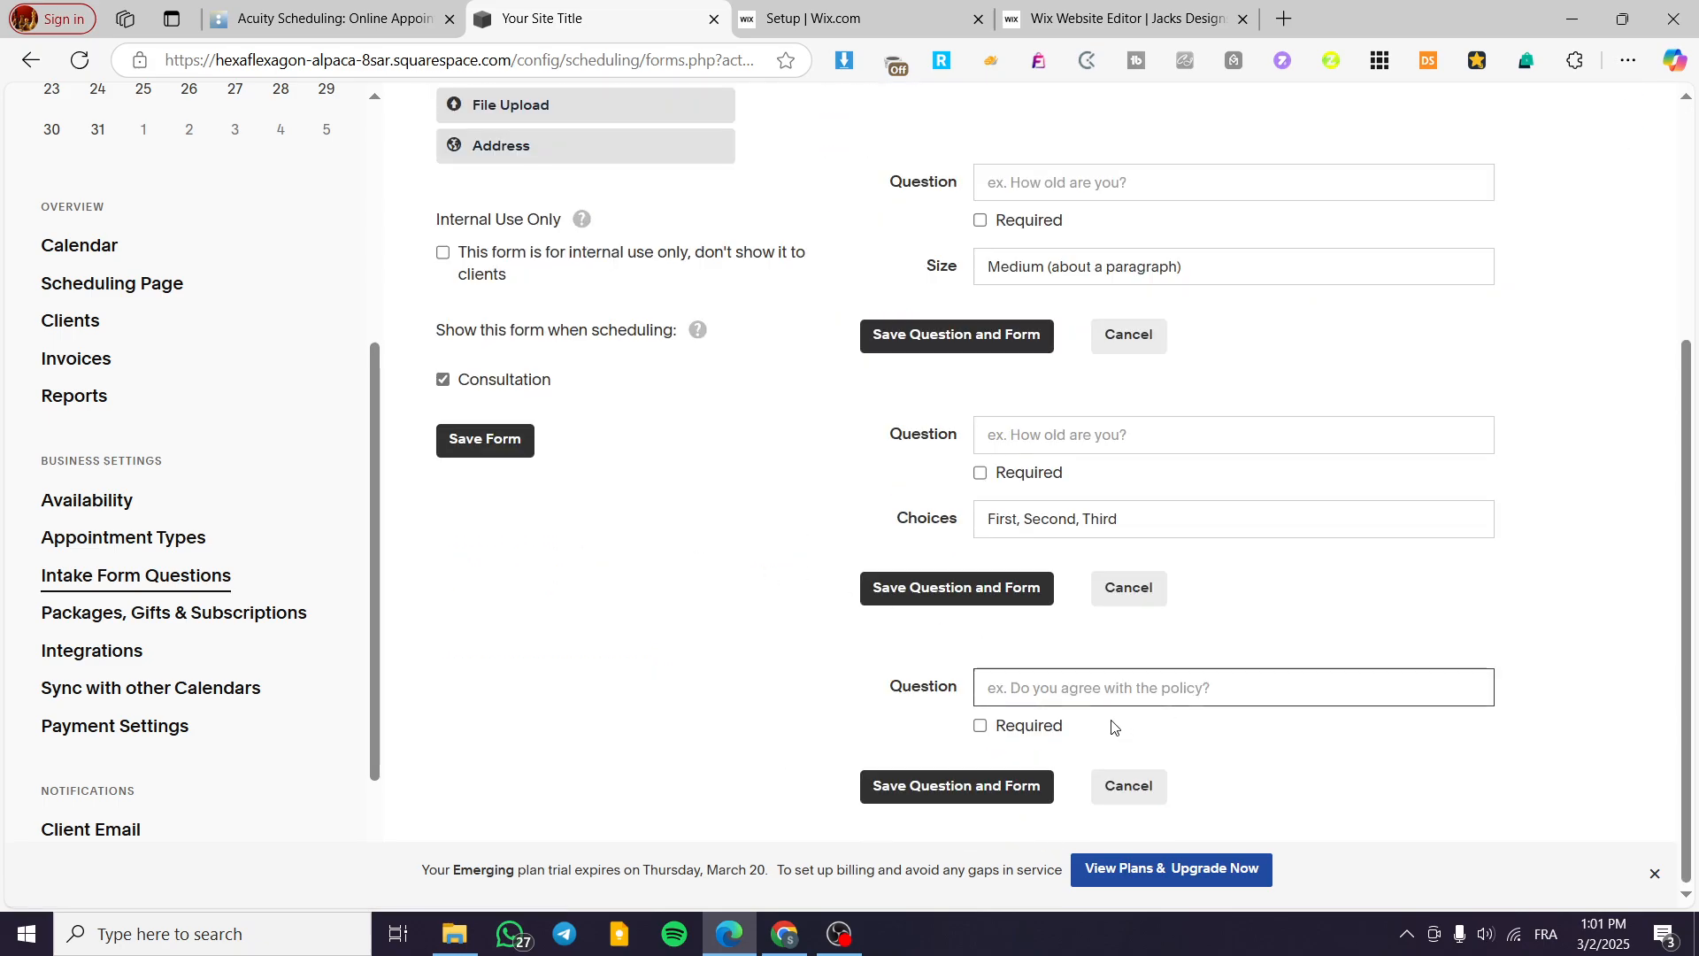
{"action": "left_click", "coordinate": [1040, 727]}
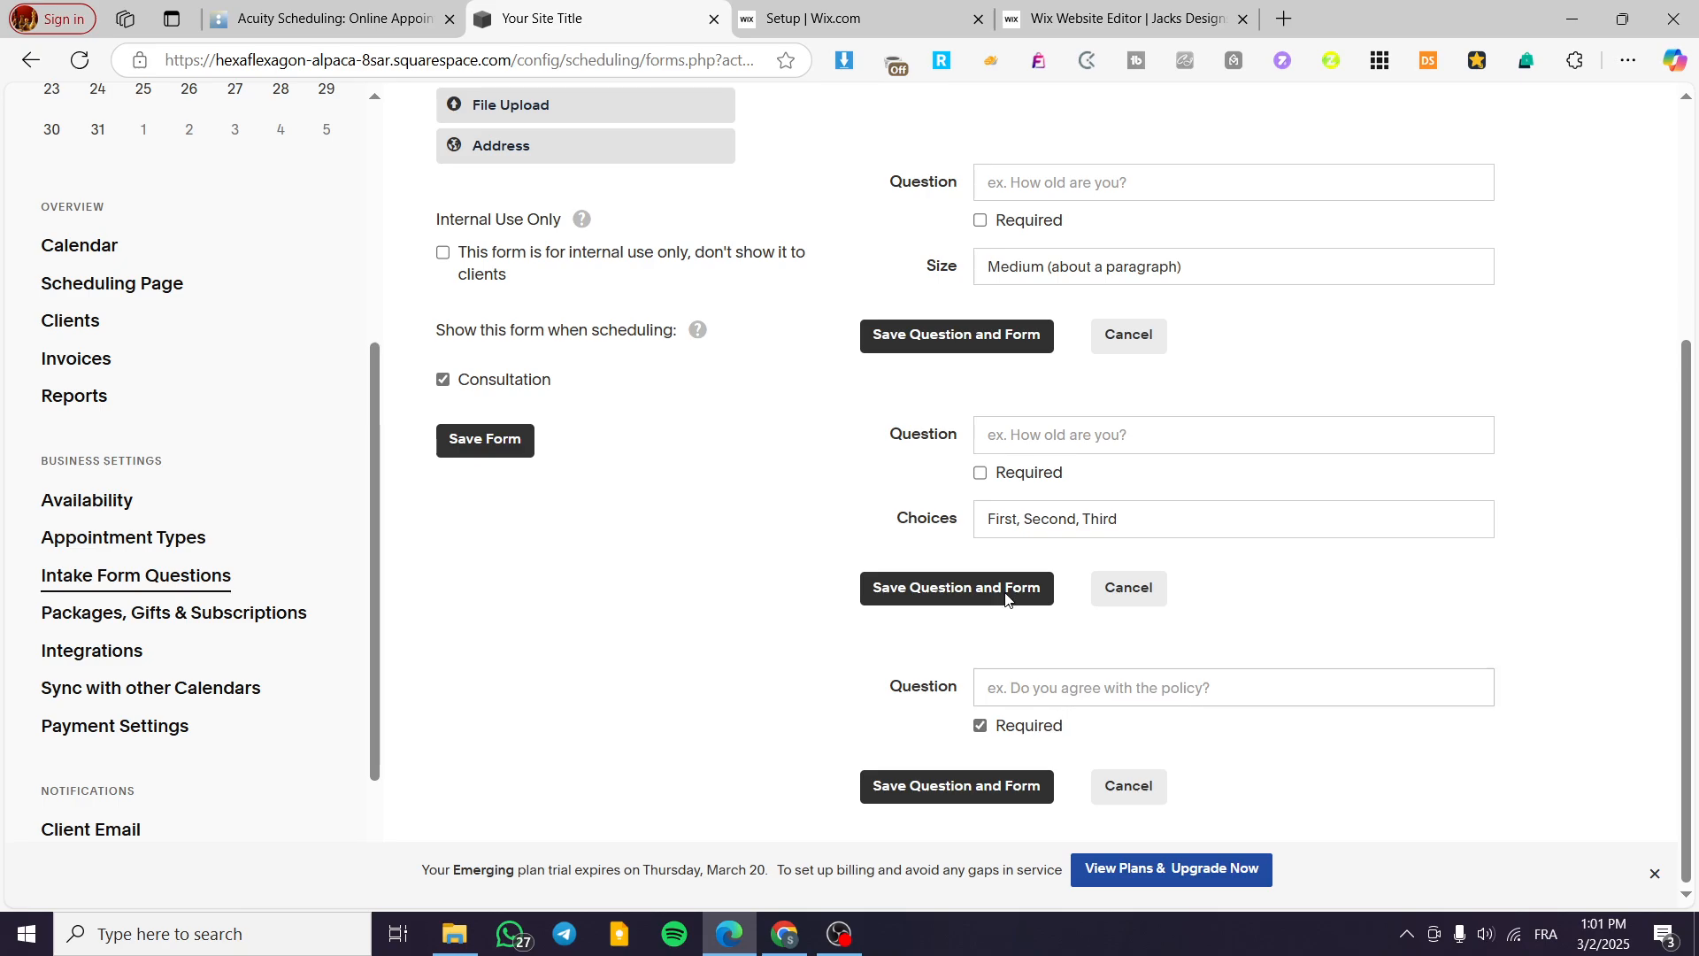
{"action": "left_click", "coordinate": [1005, 474]}
{"action": "left_click", "coordinate": [1030, 222]}
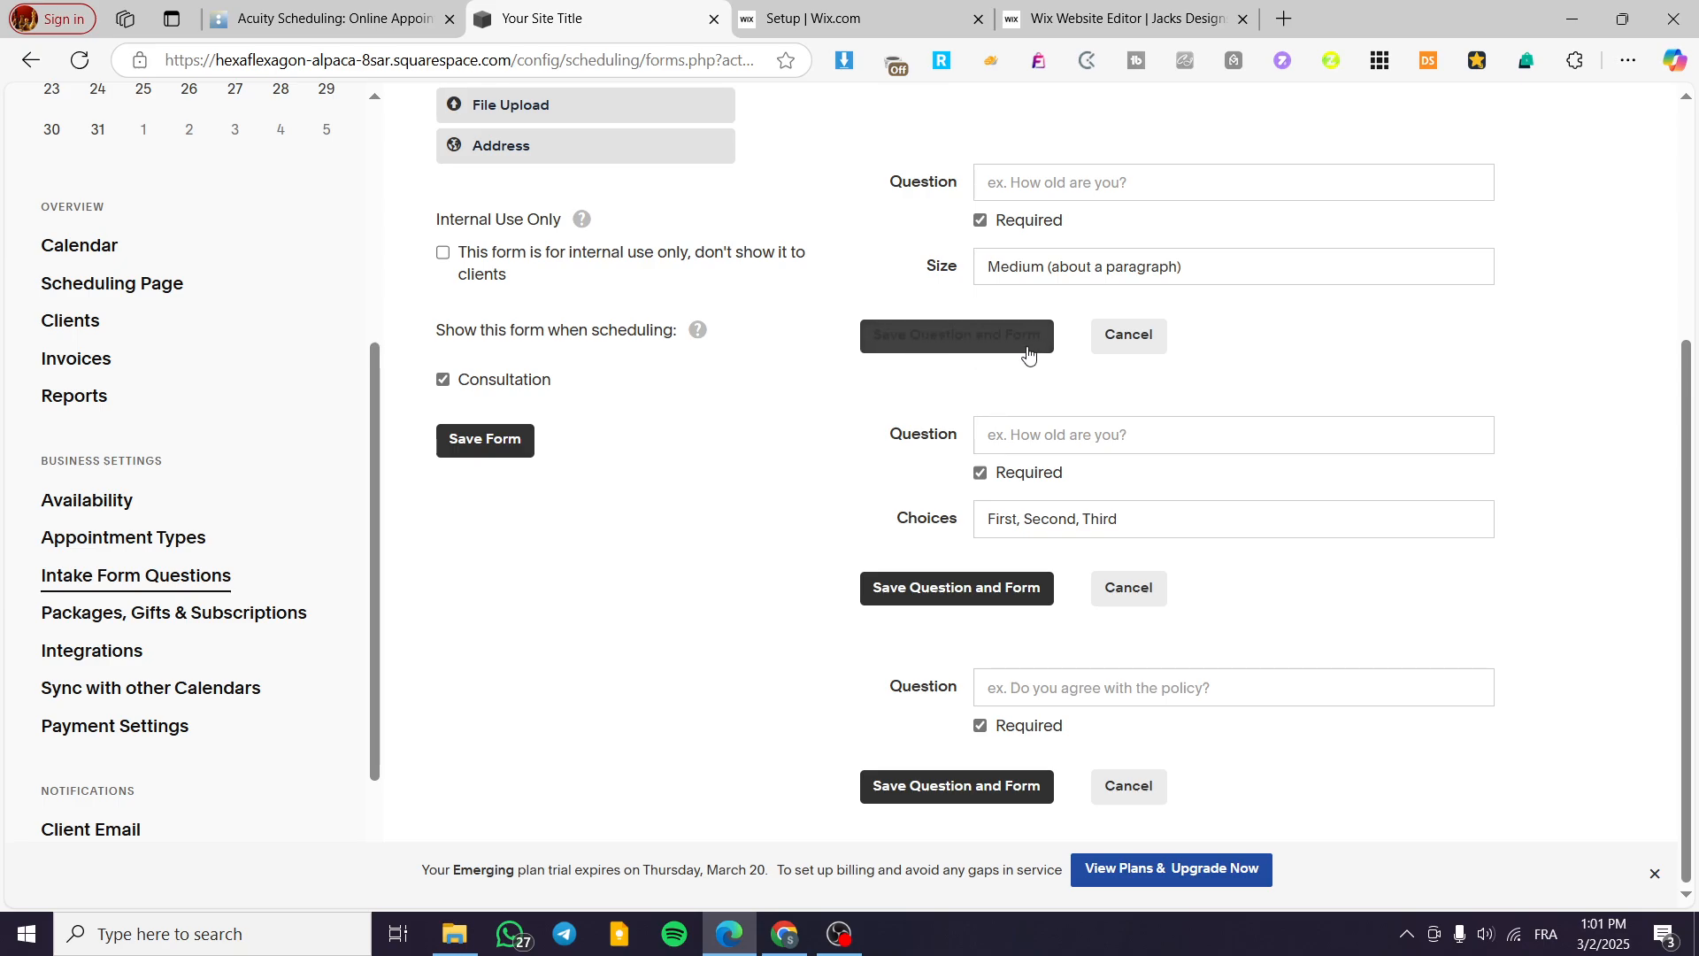
{"action": "left_click", "coordinate": [1013, 599]}
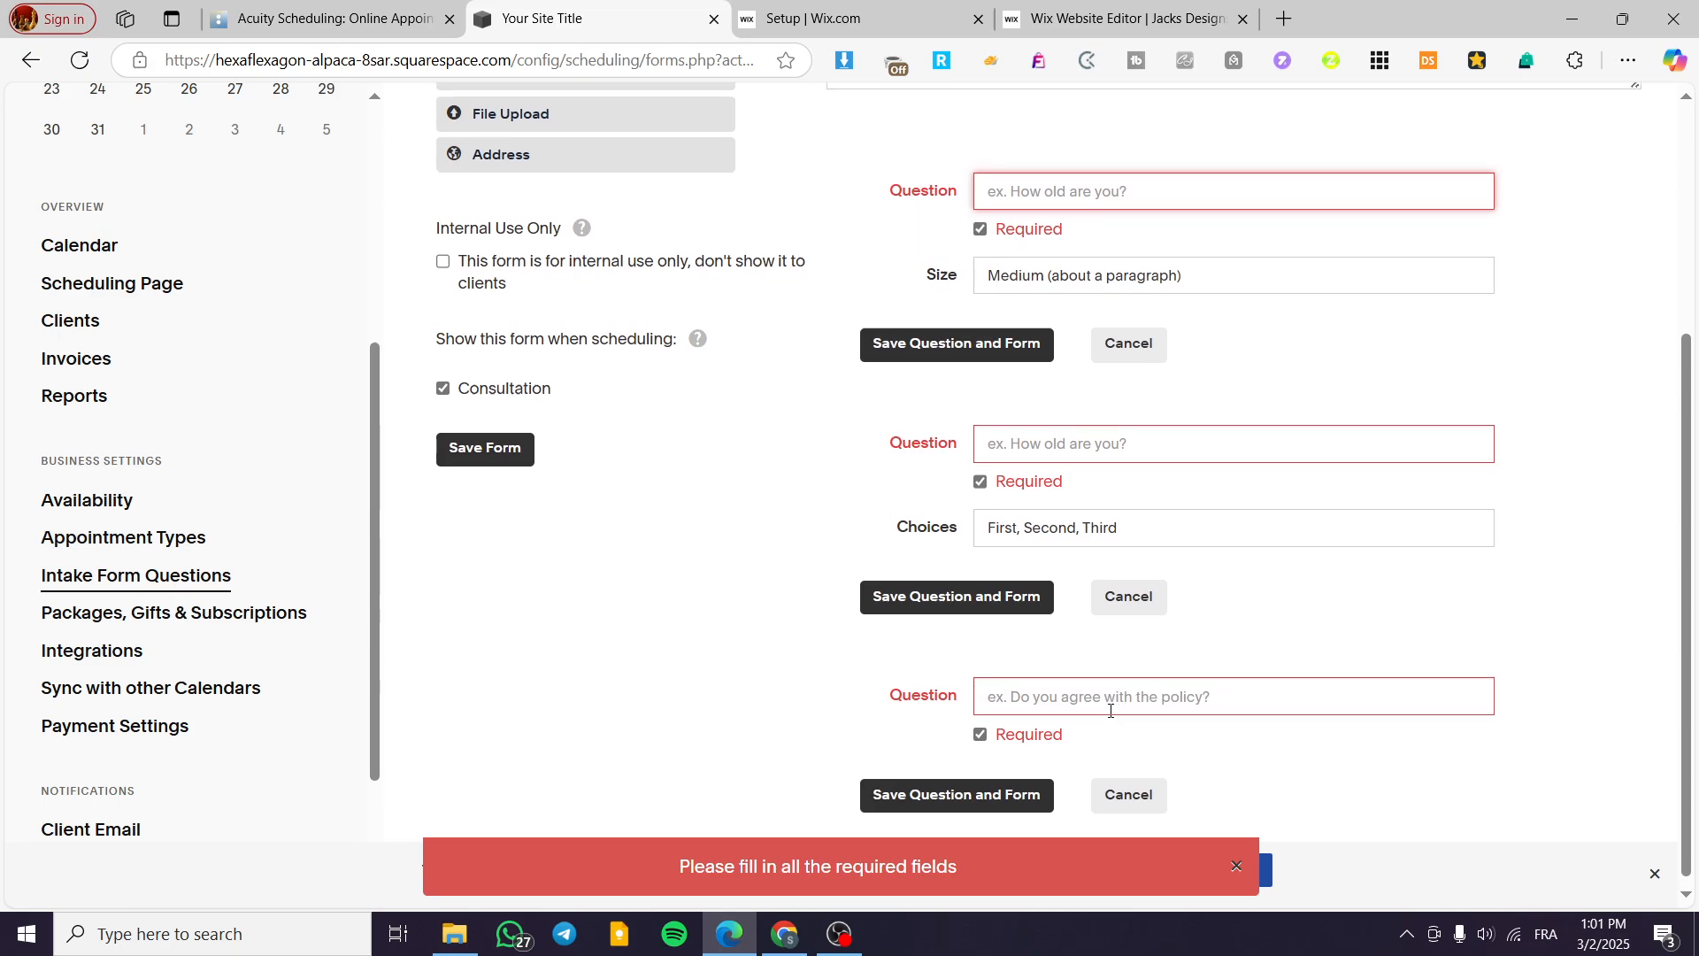
Cancel the unsaved textbox, drop-down list and yes/no questions.
{"action": "scroll", "coordinate": [961, 694], "scroll_direction": "up", "scroll_amount": 4}
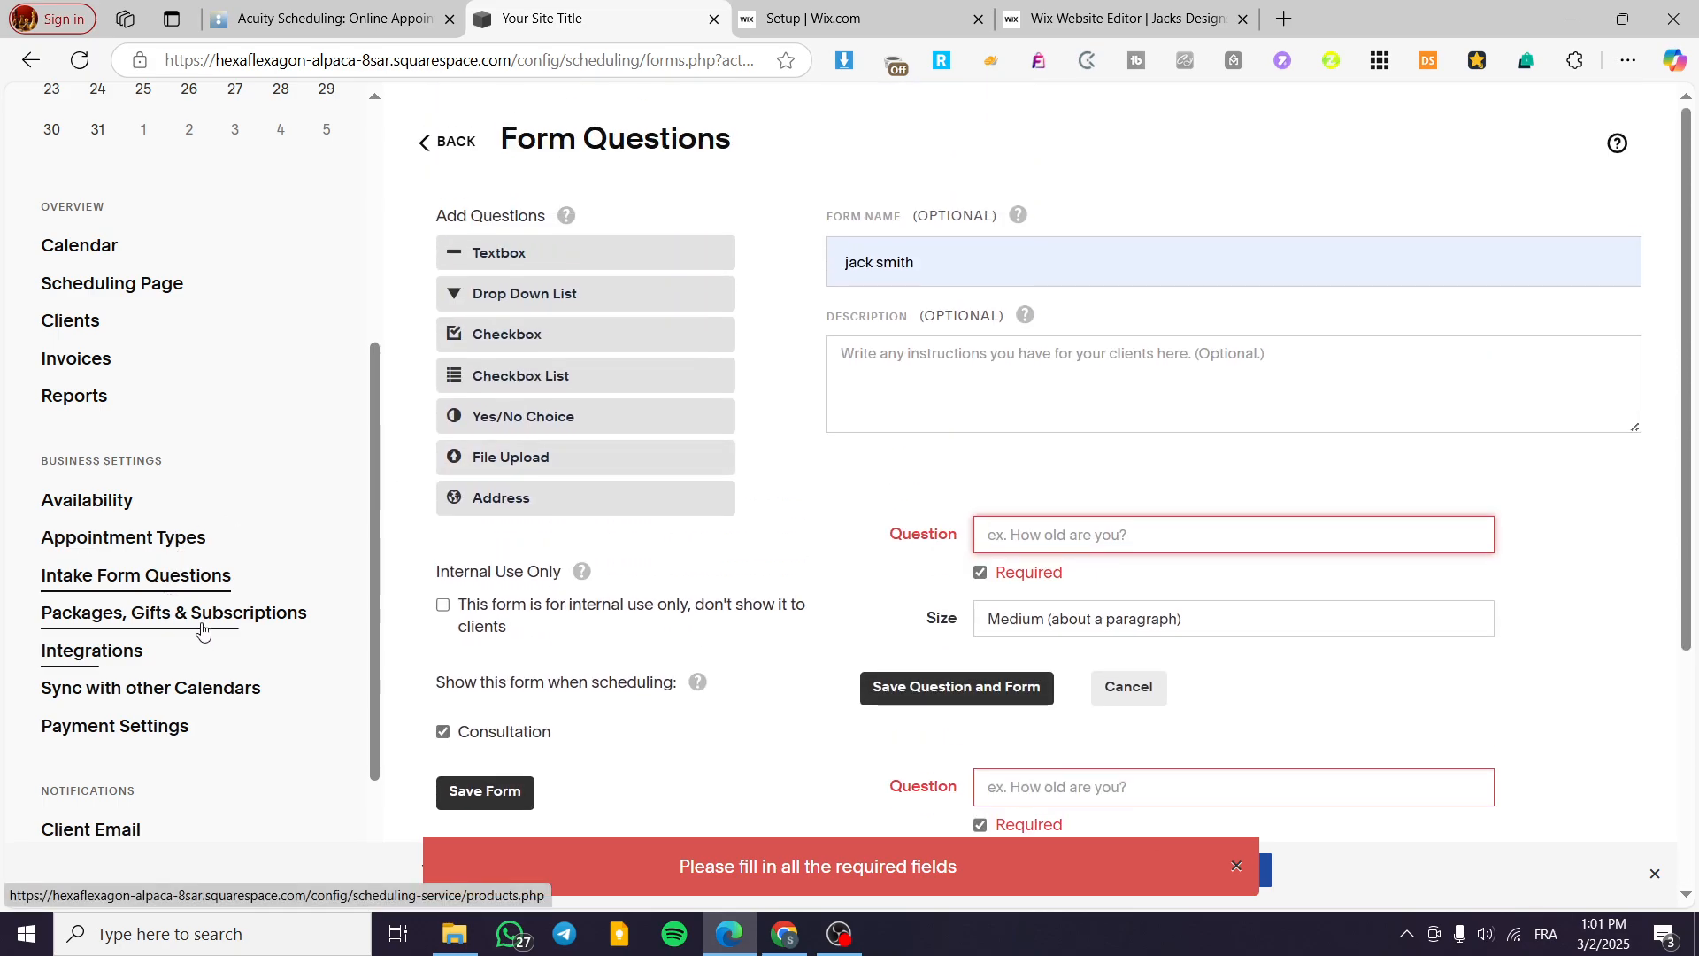
{"action": "scroll", "coordinate": [566, 442], "scroll_direction": "down", "scroll_amount": 4}
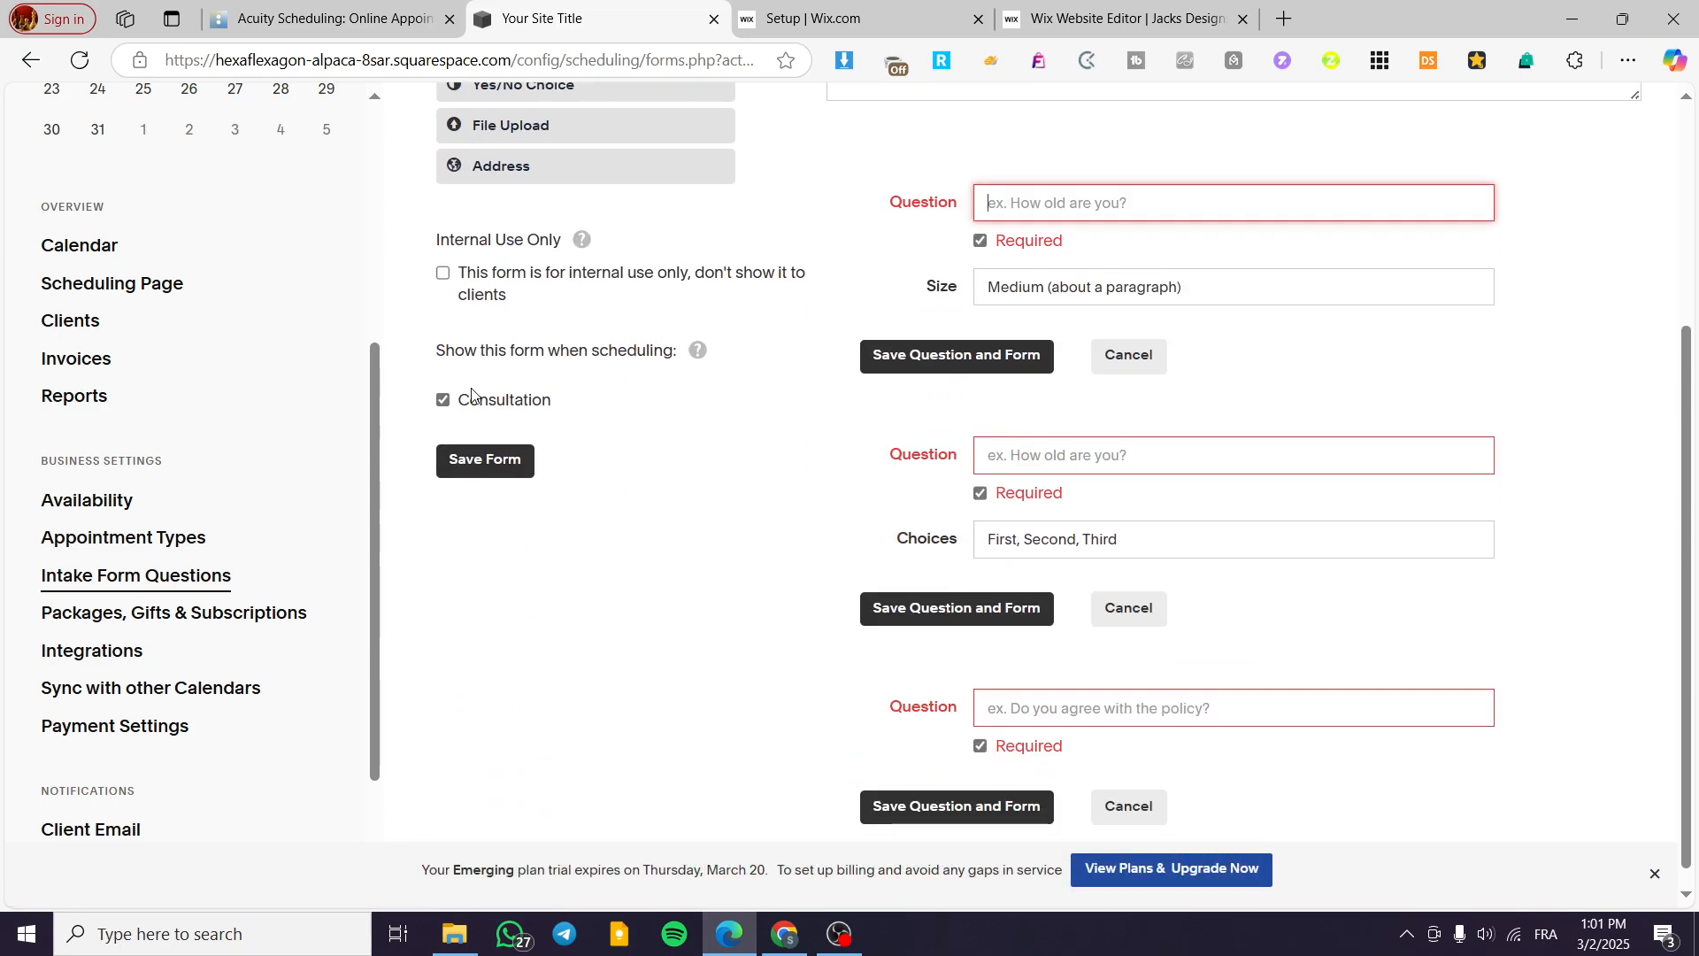
{"action": "left_click", "coordinate": [1139, 356]}
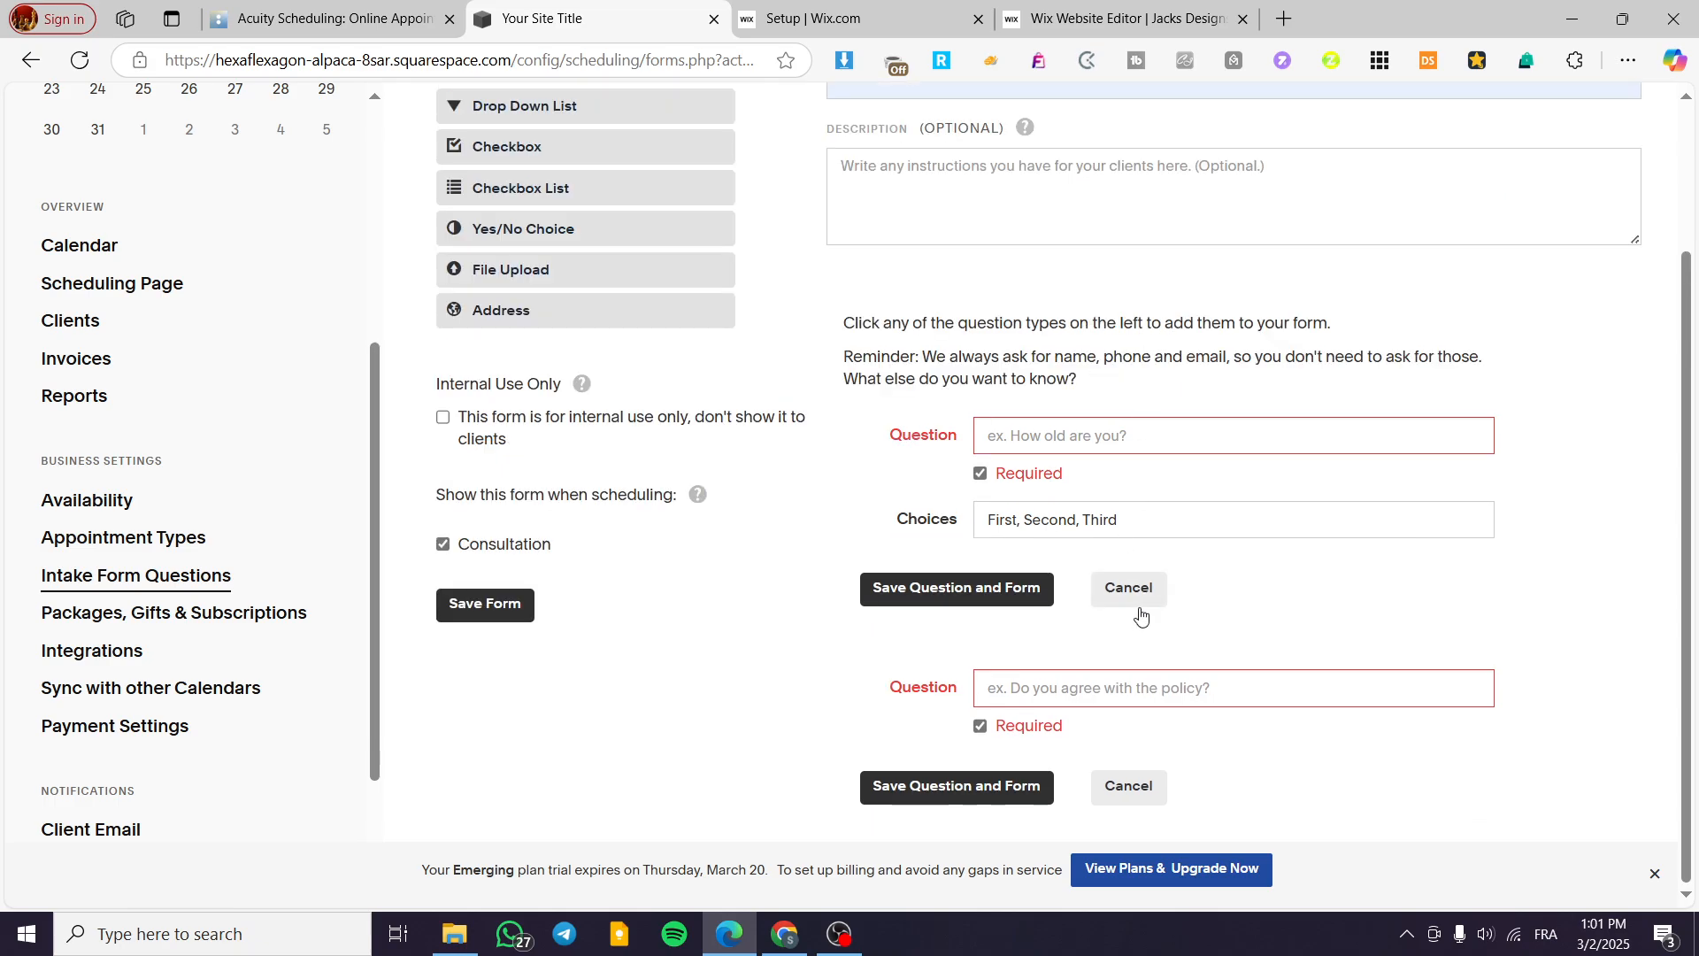
{"action": "left_click", "coordinate": [1128, 593]}
{"action": "left_click", "coordinate": [1128, 721]}
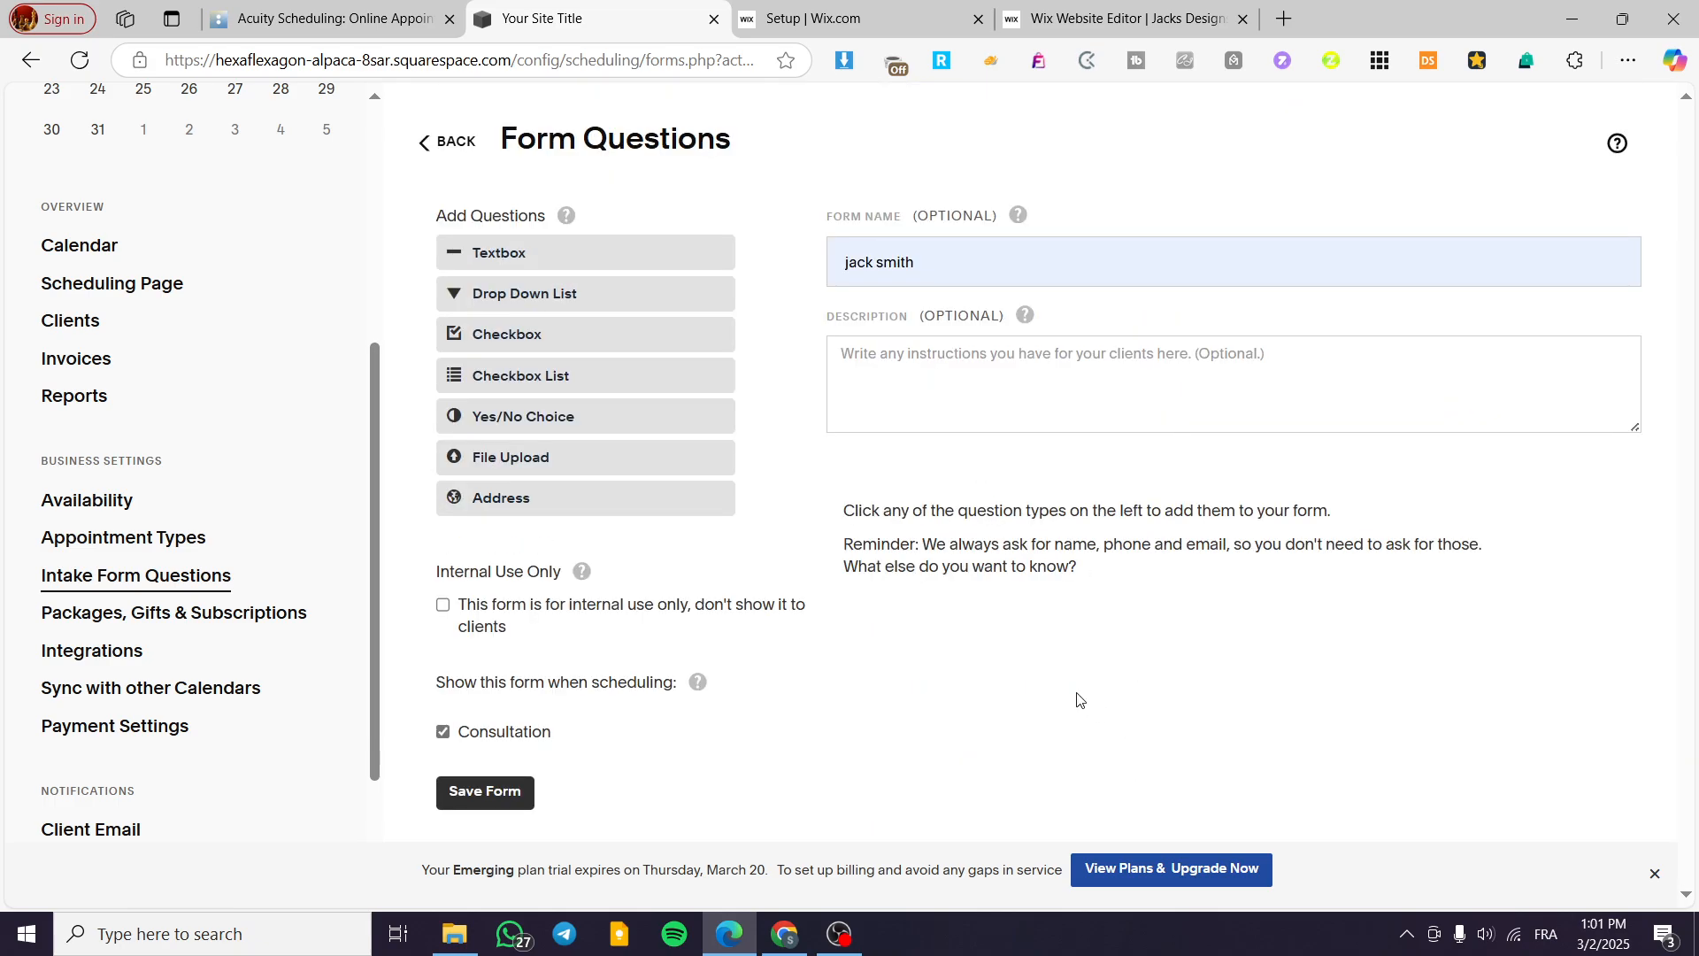